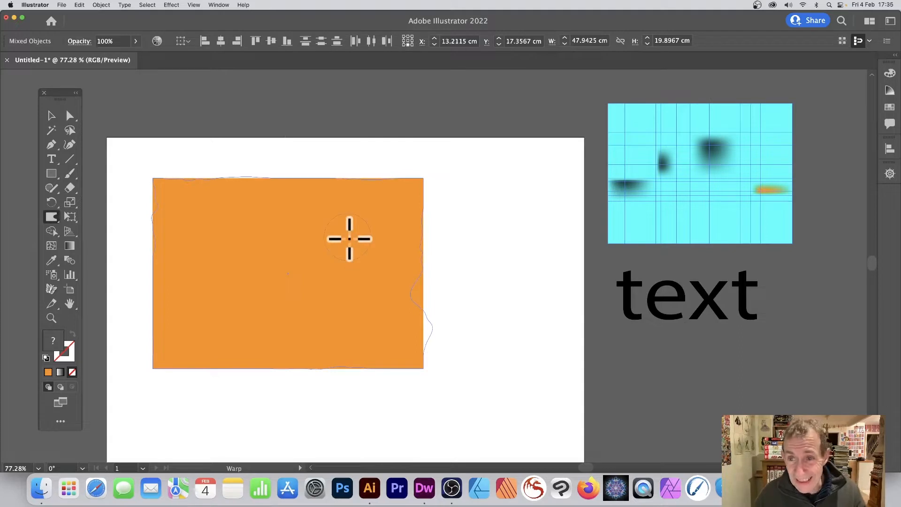
# Step: Try small Warp strokes along the orange rectangle's edges and upper-left corner, and undo them
pyautogui.moveTo(349, 239); pyautogui.dragTo(349, 239)
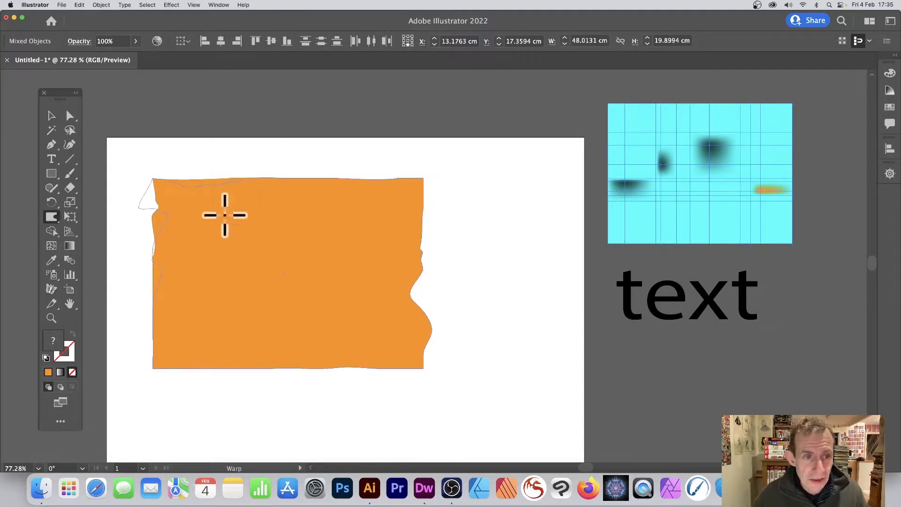
pyautogui.moveTo(375, 383); pyautogui.dragTo(375, 382)
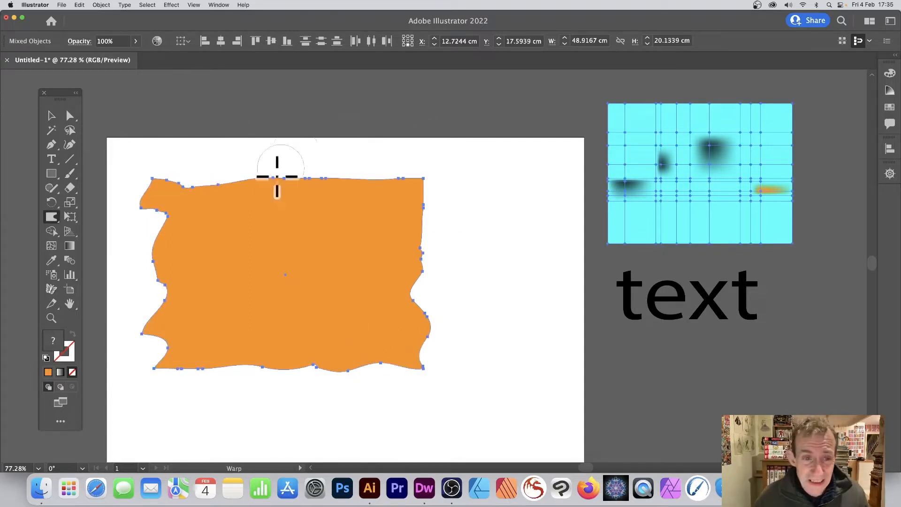
pyautogui.press('super+z')
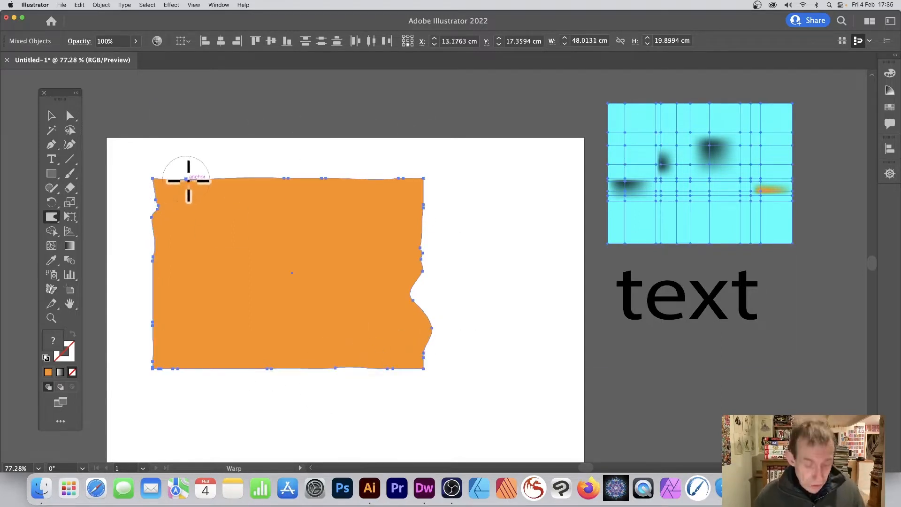
pyautogui.press('super+z')
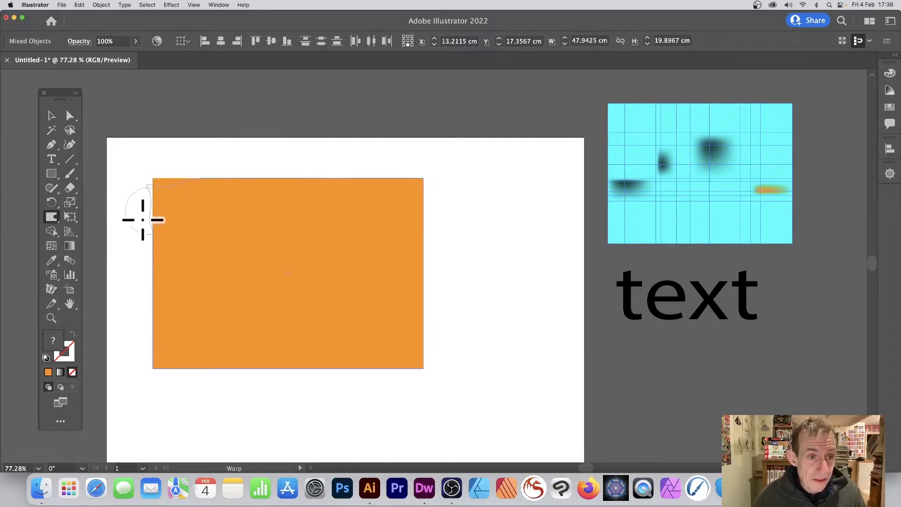
pyautogui.moveTo(165, 208); pyautogui.dragTo(197, 178)
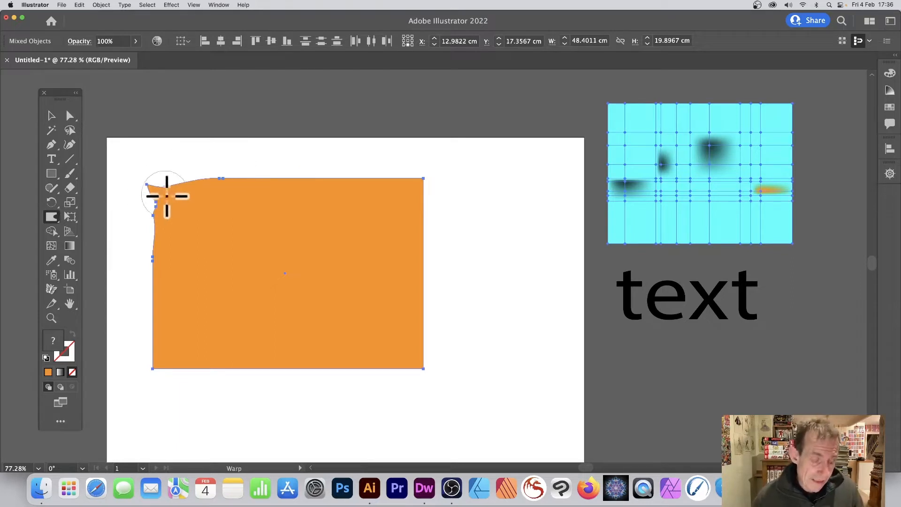
pyautogui.press('super+z')
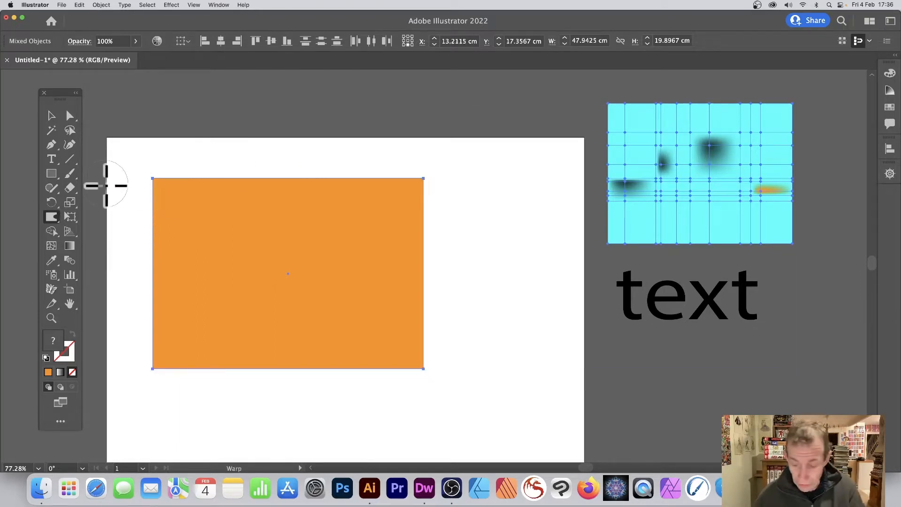
# Step: Set the Warp tool's global brush width and height to 35.2777 cm
pyautogui.doubleClick(53, 216)
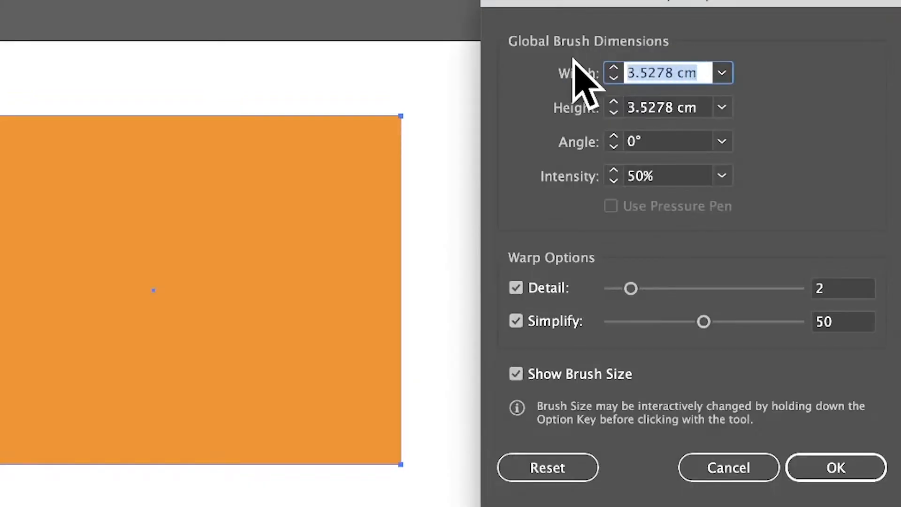
pyautogui.write('100')
pyautogui.press('Tab')
pyautogui.press('Tab')
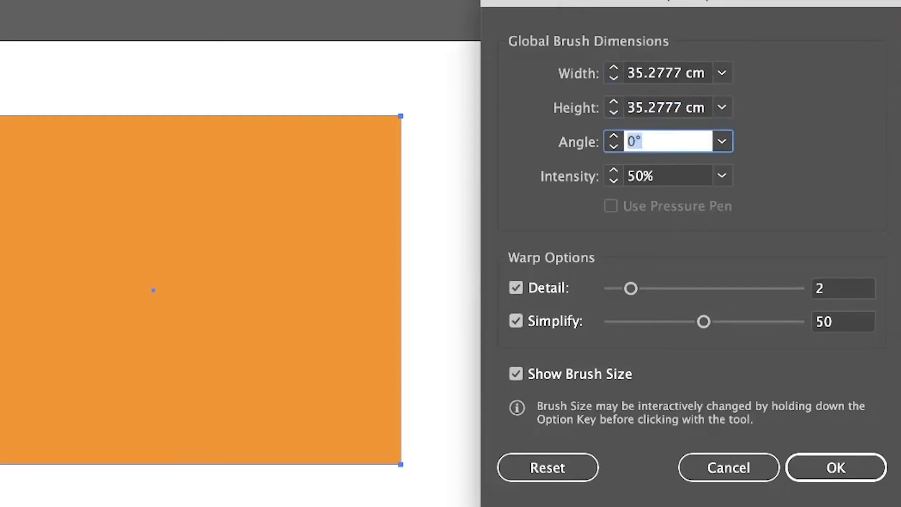
pyautogui.click(855, 462)
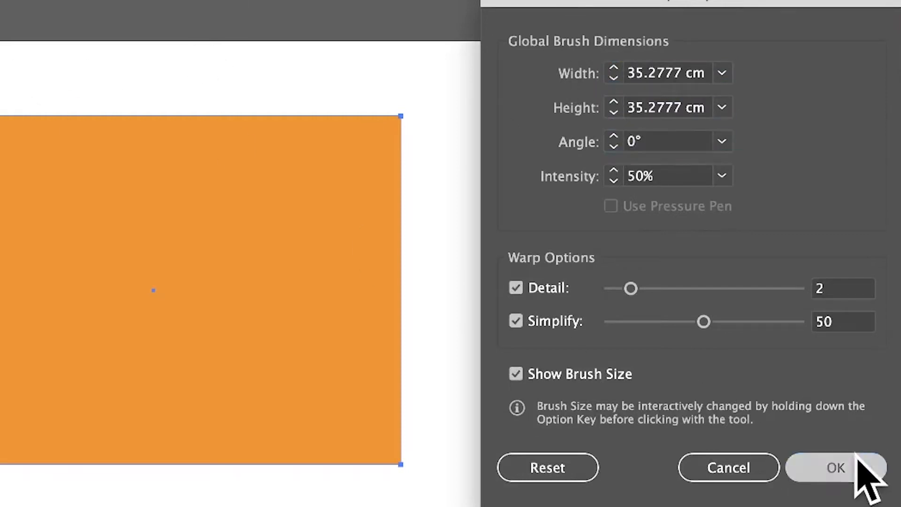
# Step: Try warping the selected orange rectangle and cyan mesh with the large brush, and undo the distortion
pyautogui.moveTo(244, 311)
pyautogui.mouseDown()
pyautogui.moveTo(128, 152)
pyautogui.moveTo(261, 158)
pyautogui.mouseUp()
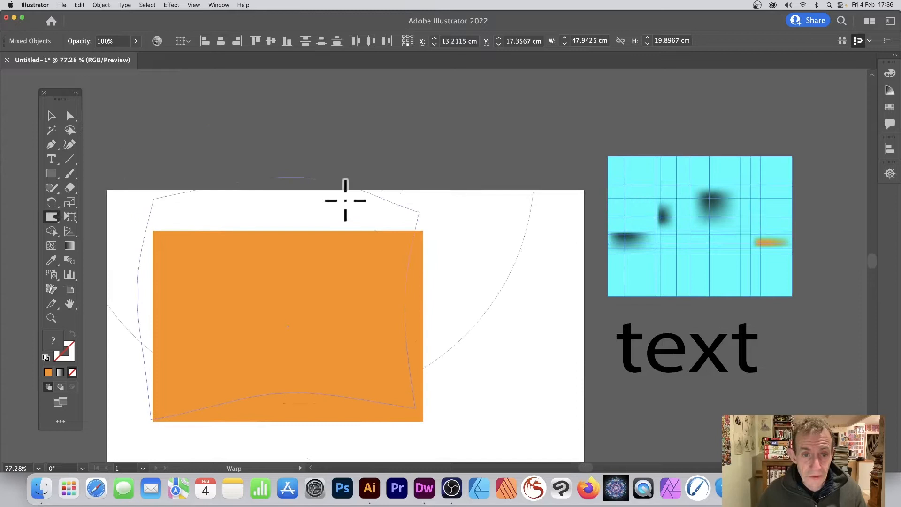
pyautogui.moveTo(346, 201)
pyautogui.mouseDown()
pyautogui.moveTo(501, 404)
pyautogui.moveTo(372, 244)
pyautogui.mouseUp()
pyautogui.scroll(-2, 372, 243)
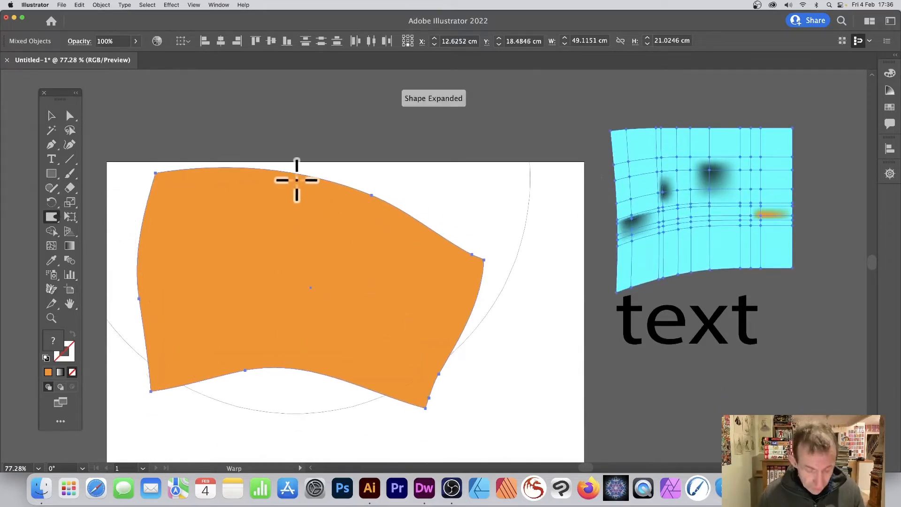
pyautogui.press('super+z')
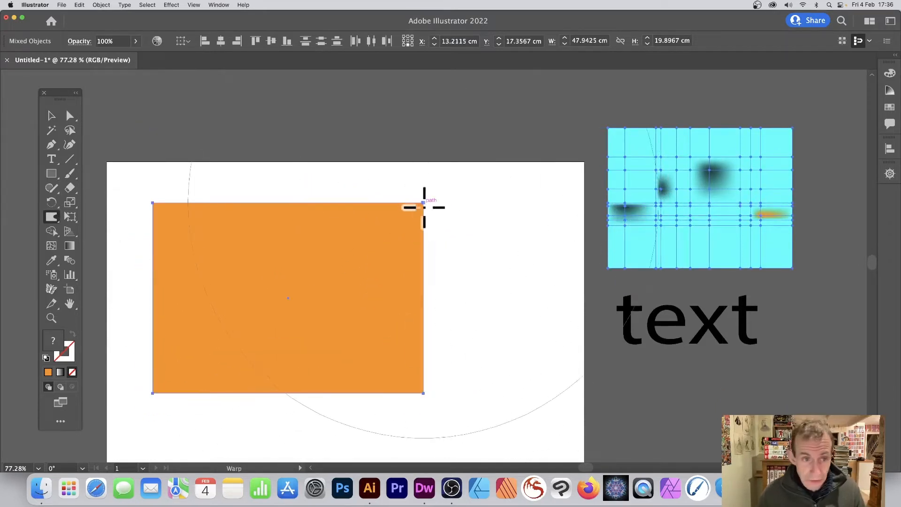
# Step: Move the cyan mesh and the text object further away from the artboard, and select only the orange rectangle
pyautogui.click(51, 115)
pyautogui.click(231, 130)
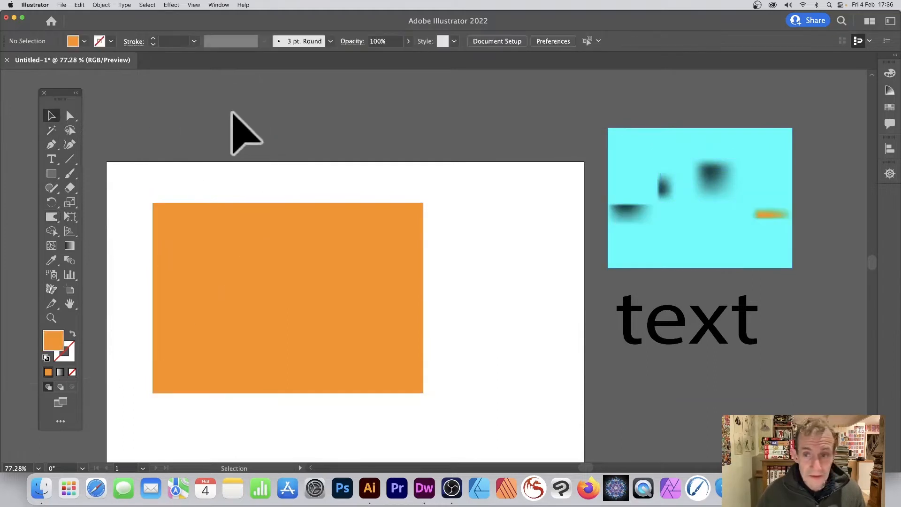
pyautogui.moveTo(653, 191); pyautogui.dragTo(718, 172)
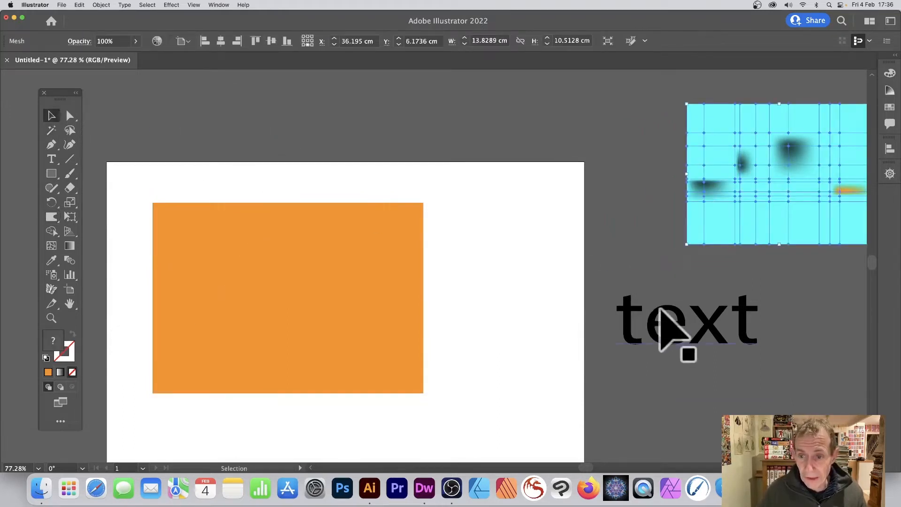
pyautogui.moveTo(664, 328); pyautogui.dragTo(735, 312)
pyautogui.click(354, 268)
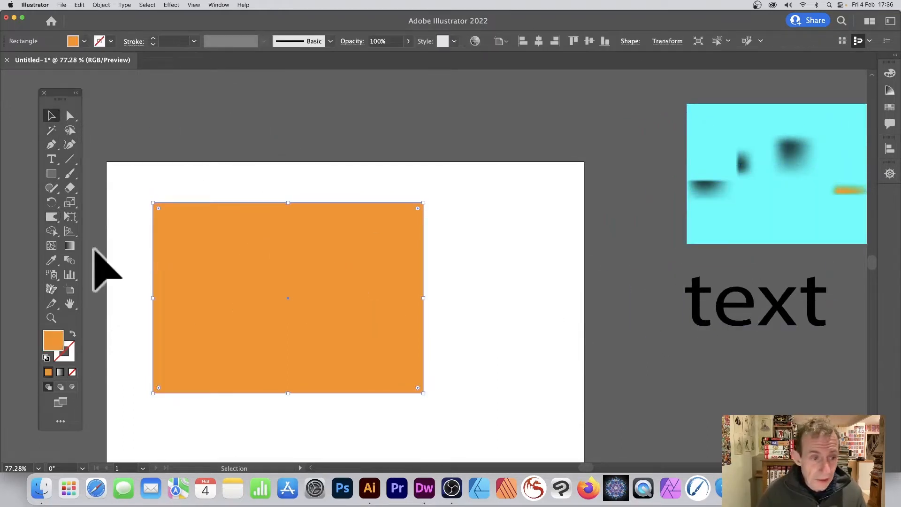
# Step: Set the Warp tool's brush width and height to 20 cm and its intensity to 1%
pyautogui.click(52, 216)
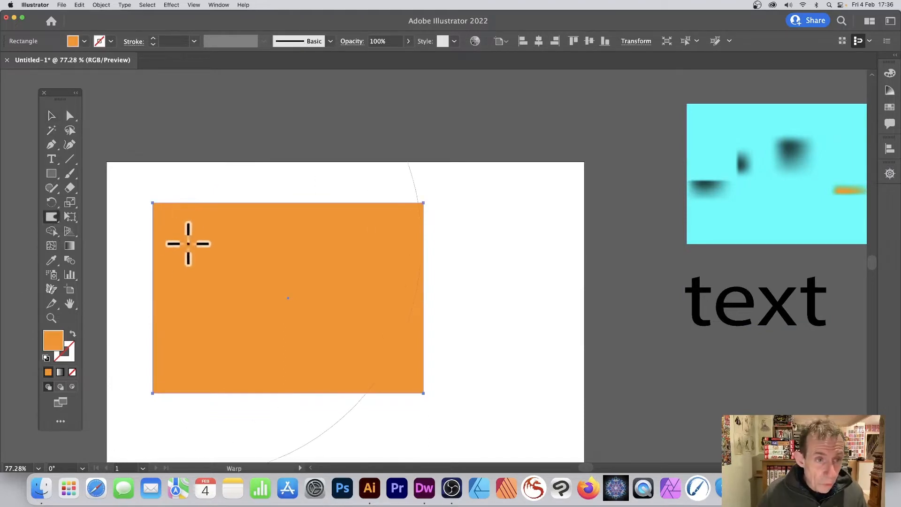
pyautogui.press('Return')
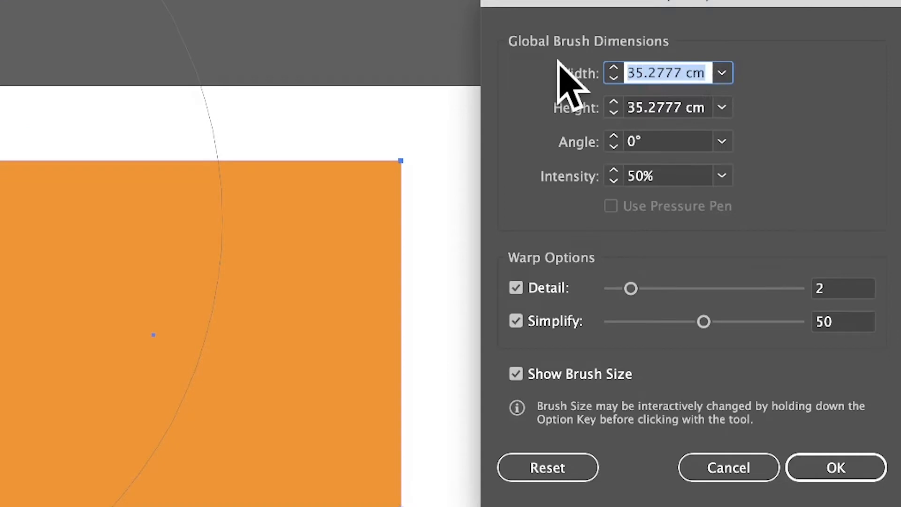
pyautogui.write('20')
pyautogui.press('Tab')
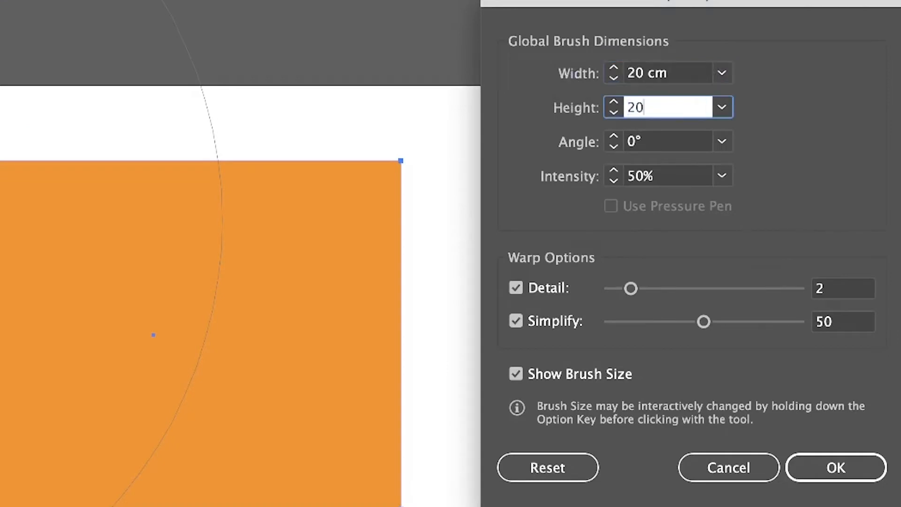
pyautogui.press('Tab')
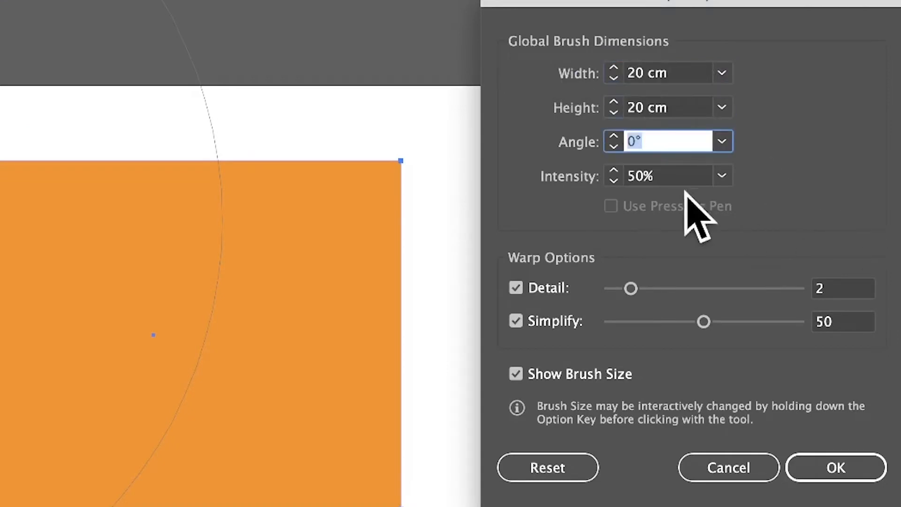
pyautogui.click(722, 176)
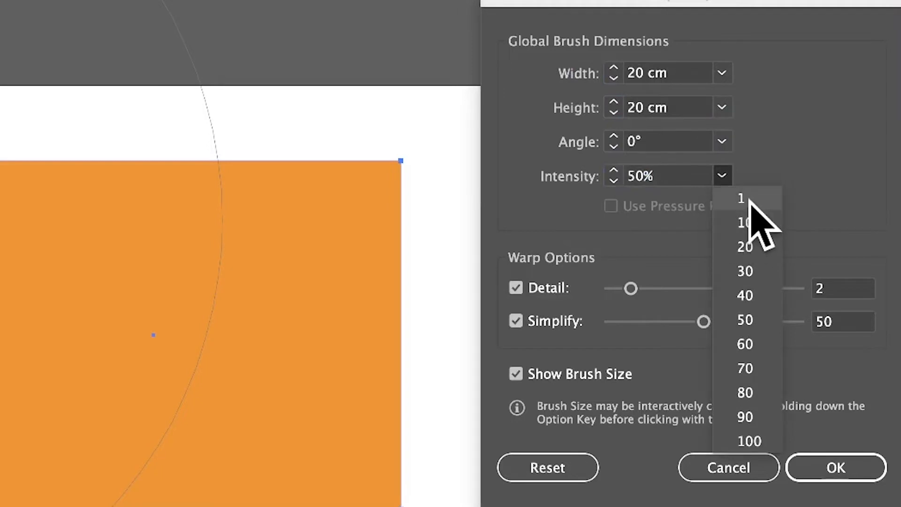
pyautogui.click(743, 198)
pyautogui.click(849, 469)
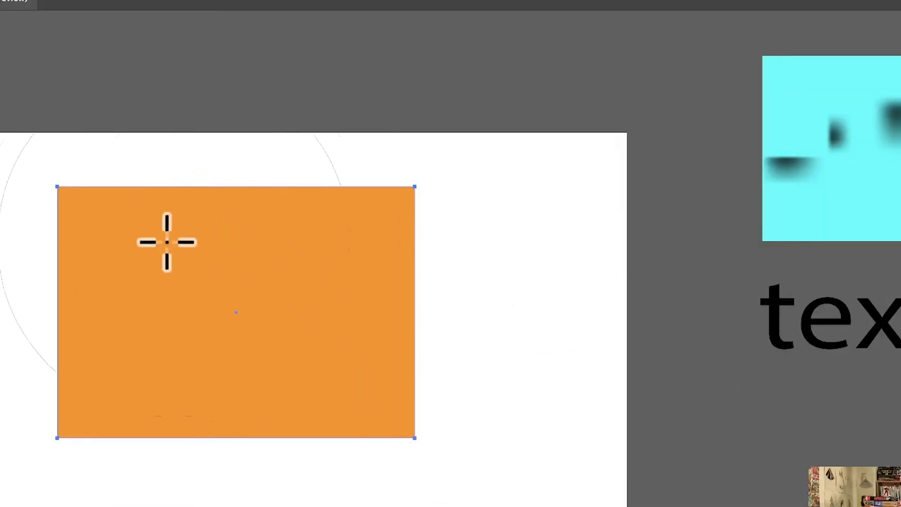
# Step: Warp the orange rectangle slightly with several low-intensity strokes across its interior and upper edge
pyautogui.moveTo(277, 191); pyautogui.dragTo(315, 170)
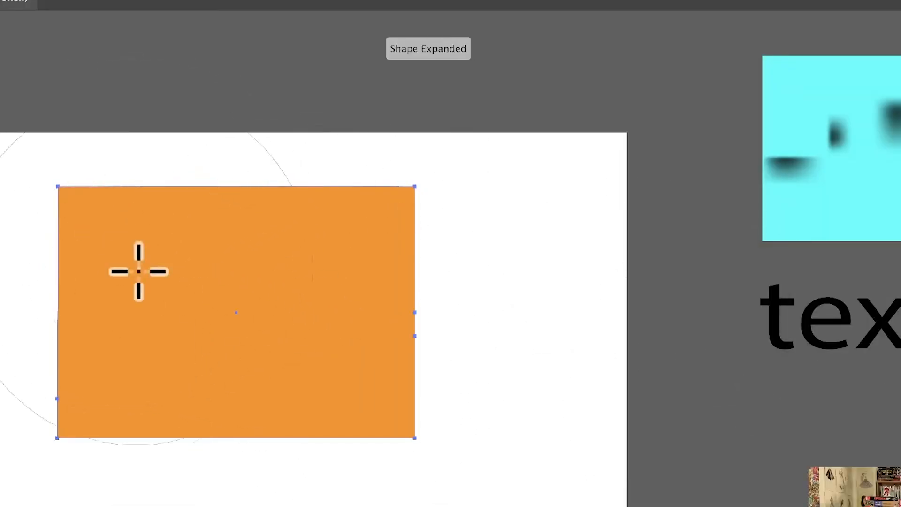
pyautogui.moveTo(142, 283); pyautogui.dragTo(352, 129)
pyautogui.moveTo(184, 316)
pyautogui.mouseDown()
pyautogui.moveTo(296, 175)
pyautogui.moveTo(252, 184)
pyautogui.mouseUp()
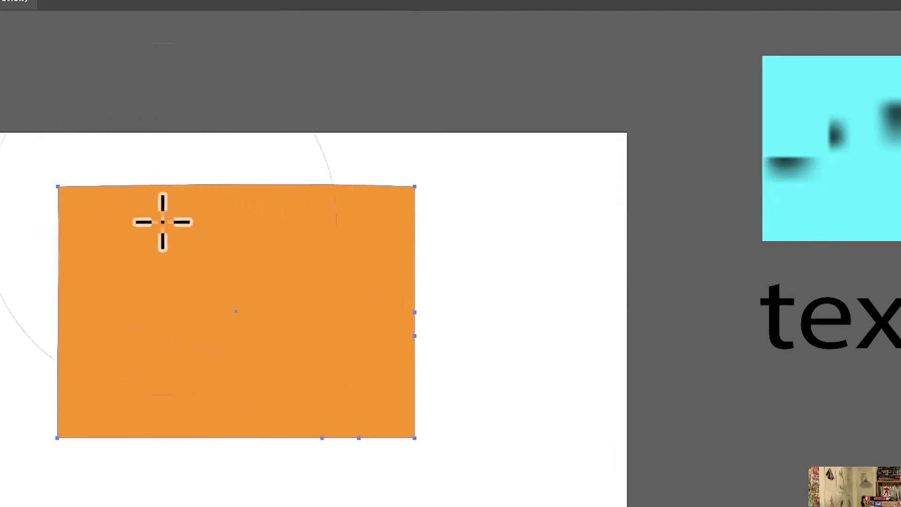
pyautogui.click(185, 404)
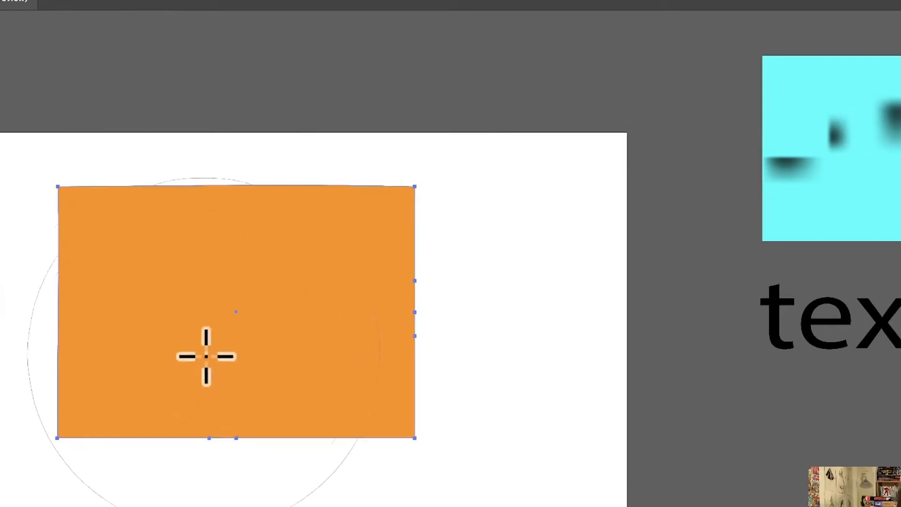
# Step: Set the Warp tool's intensity to 100%
pyautogui.press('Return')
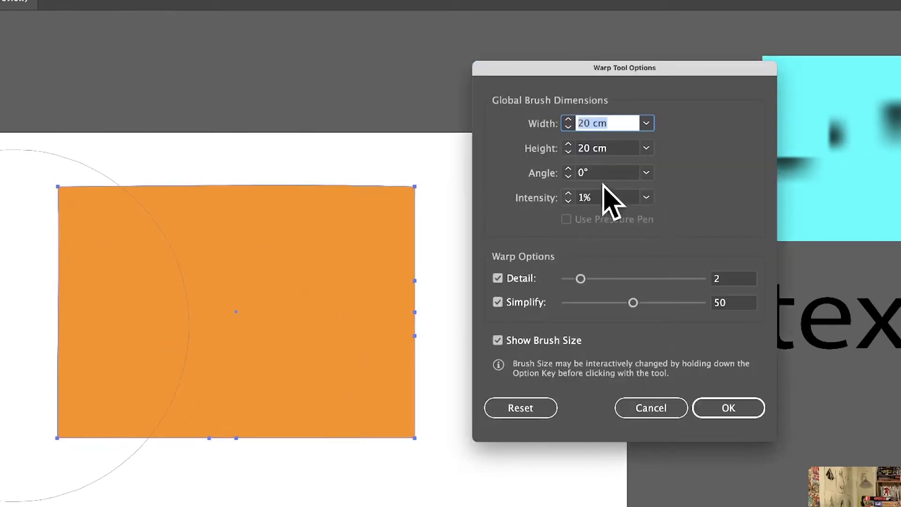
pyautogui.click(587, 195)
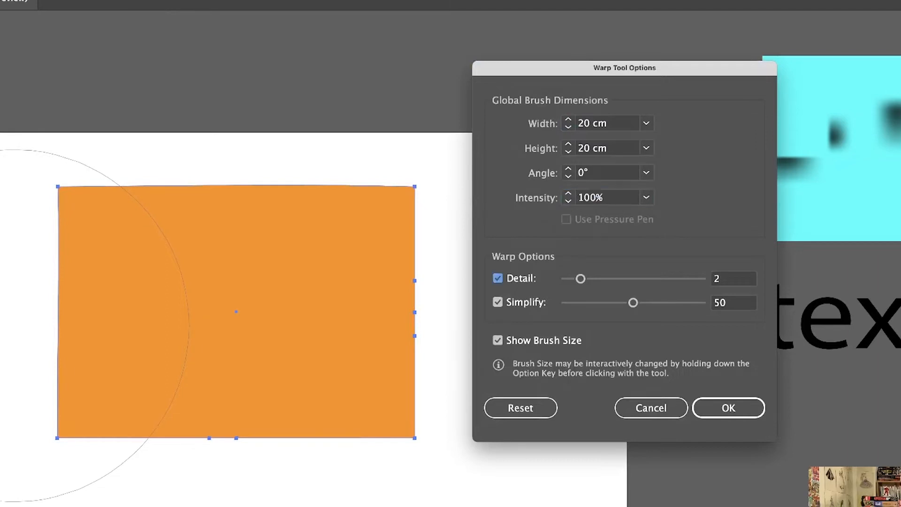
pyautogui.click(754, 413)
# Step: Try sweeping full-intensity Warp strokes across the orange shape to distort it heavily, and undo them
pyautogui.moveTo(287, 339); pyautogui.dragTo(420, 217)
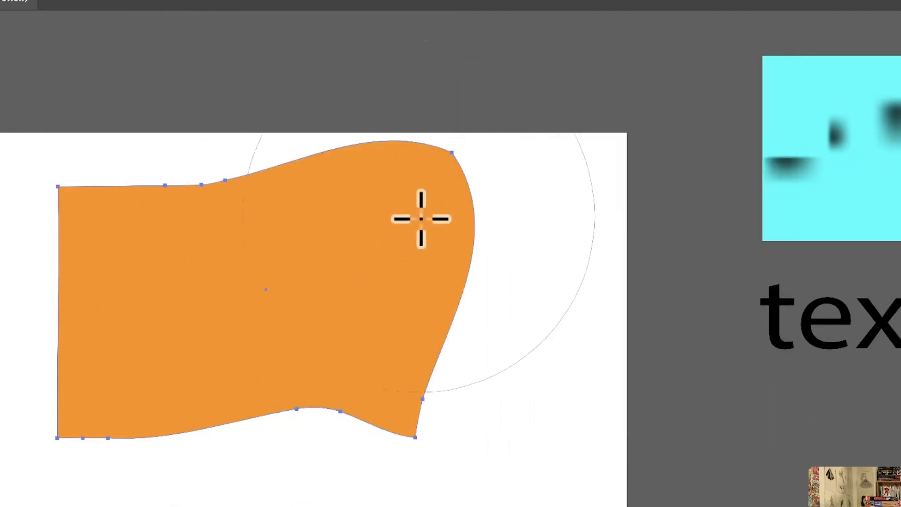
pyautogui.moveTo(264, 269)
pyautogui.mouseDown()
pyautogui.moveTo(549, 125)
pyautogui.moveTo(724, 368)
pyautogui.moveTo(577, 105)
pyautogui.moveTo(152, 195)
pyautogui.moveTo(642, 423)
pyautogui.moveTo(225, 399)
pyautogui.moveTo(422, 183)
pyautogui.moveTo(189, 260)
pyautogui.mouseUp()
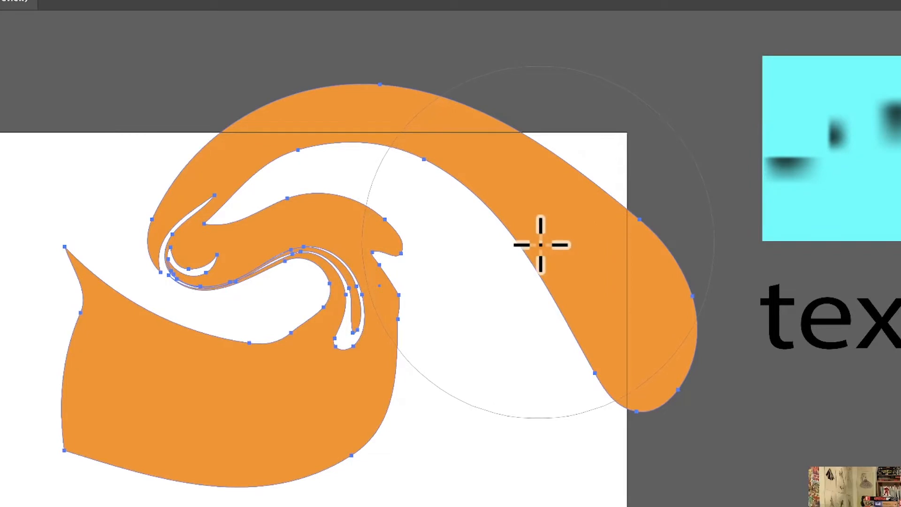
pyautogui.press('v')
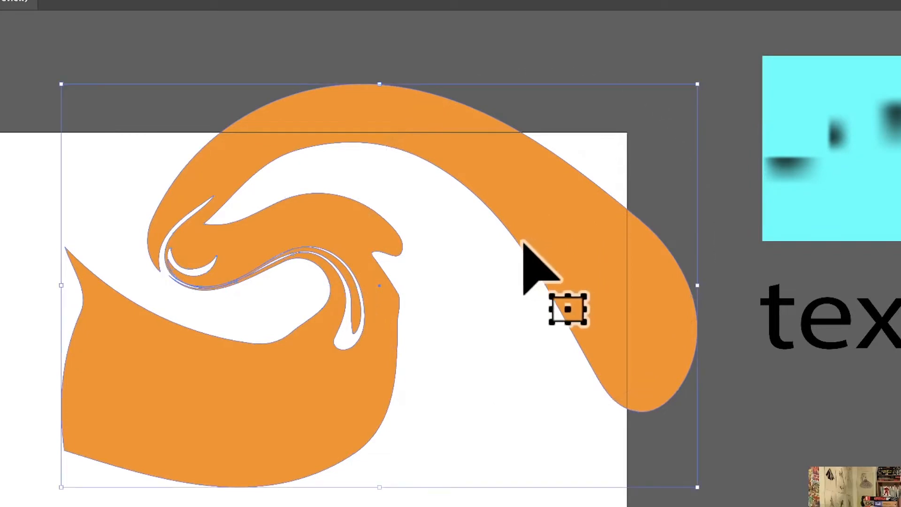
pyautogui.hotkey('ctrl', 'z')
pyautogui.hotkey('shift', 'r')
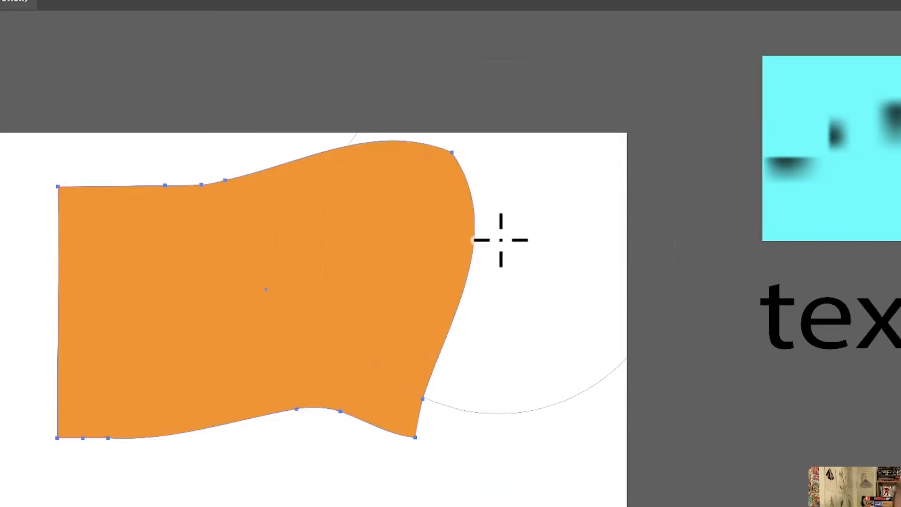
pyautogui.hotkey('ctrl', 'z')
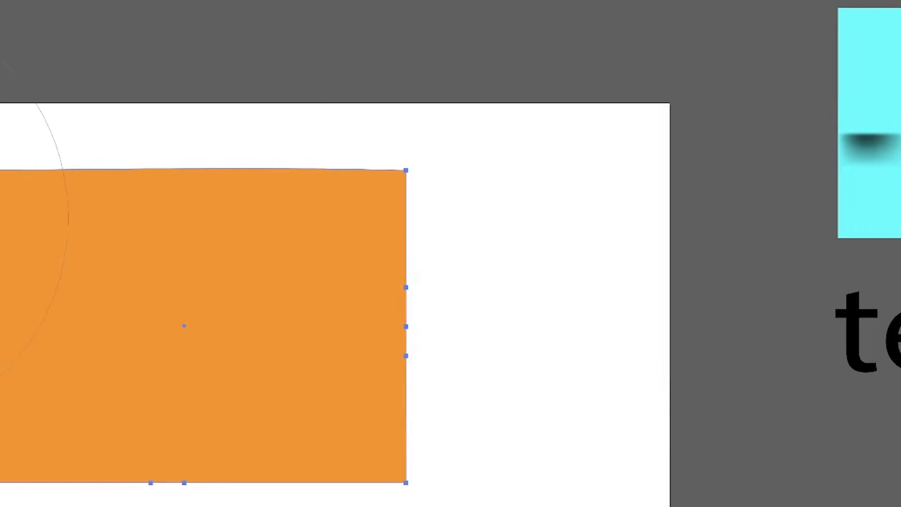
# Step: Set the Warp tool's brush height to 2 cm, its angle to 45° and its intensity to 50%
pyautogui.press('Return')
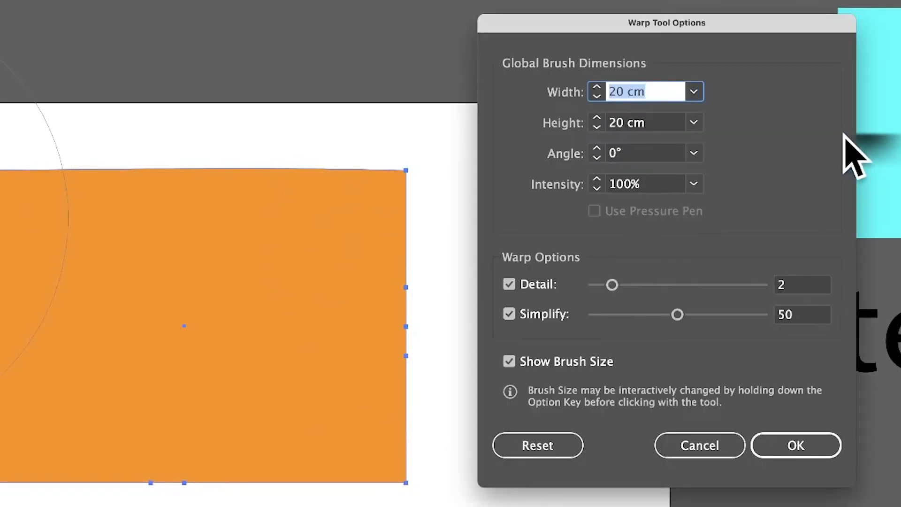
pyautogui.moveTo(663, 181); pyautogui.dragTo(603, 169)
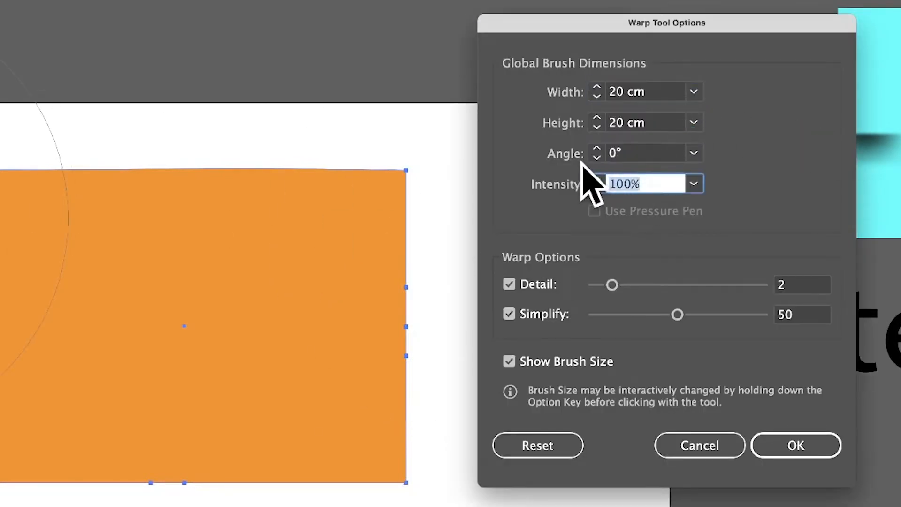
pyautogui.press('Tab')
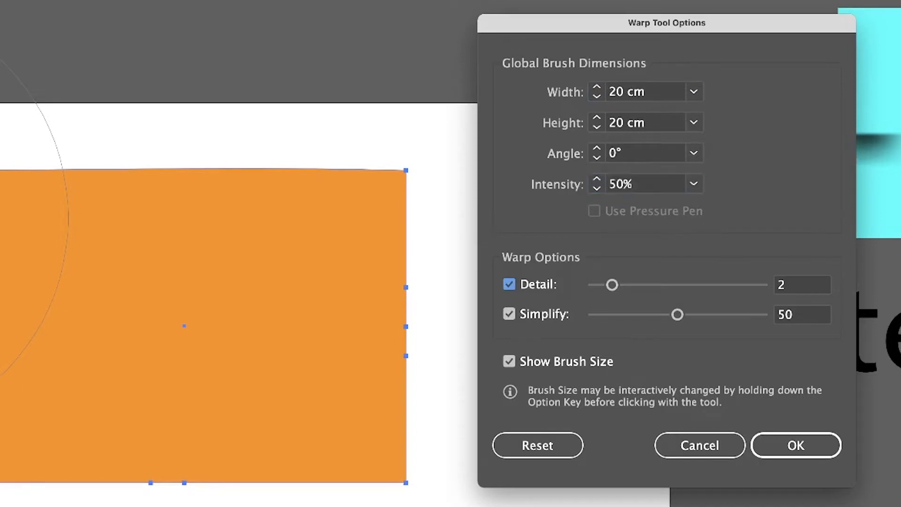
pyautogui.moveTo(639, 153); pyautogui.dragTo(602, 143)
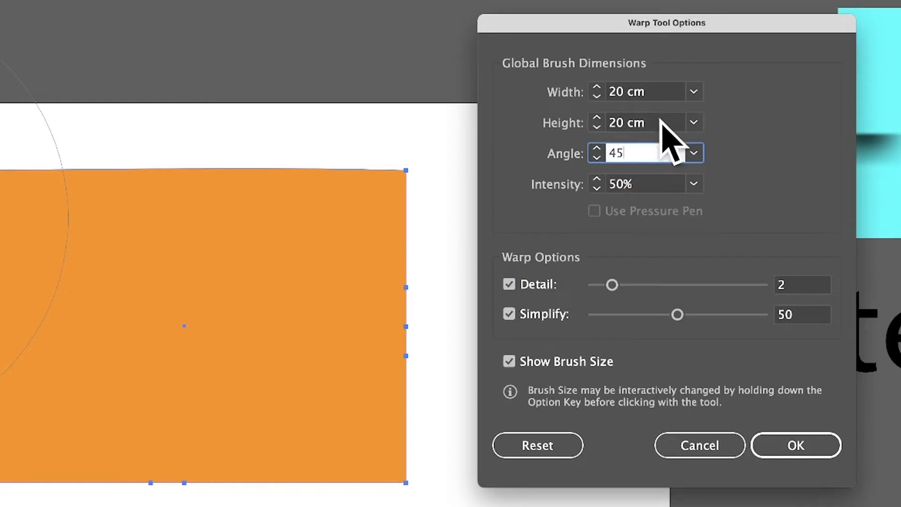
pyautogui.moveTo(661, 119); pyautogui.dragTo(573, 108)
pyautogui.write('2')
pyautogui.press('Tab')
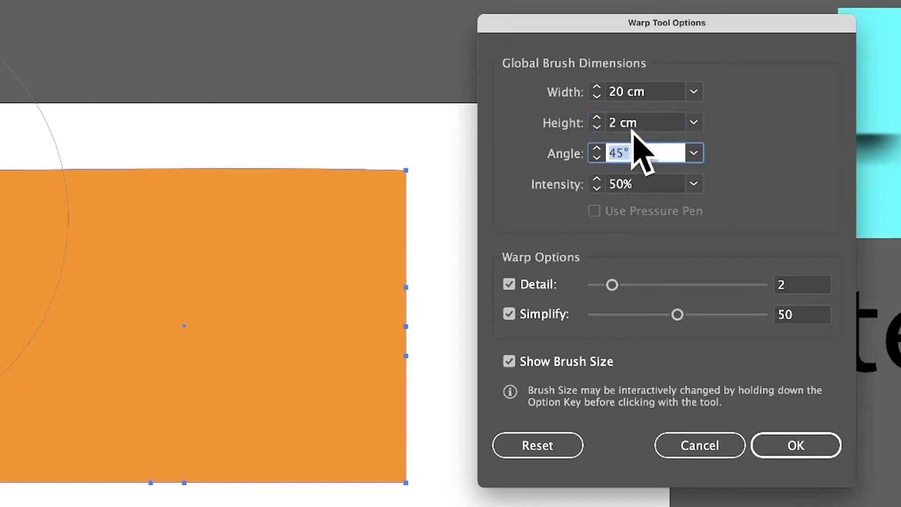
pyautogui.click(772, 447)
# Step: Try sweeping the thin angled Warp brush across the orange rectangle's interior and edges, and undo the strokes
pyautogui.moveTo(368, 240)
pyautogui.mouseDown()
pyautogui.moveTo(171, 403)
pyautogui.moveTo(134, 412)
pyautogui.moveTo(246, 177)
pyautogui.mouseUp()
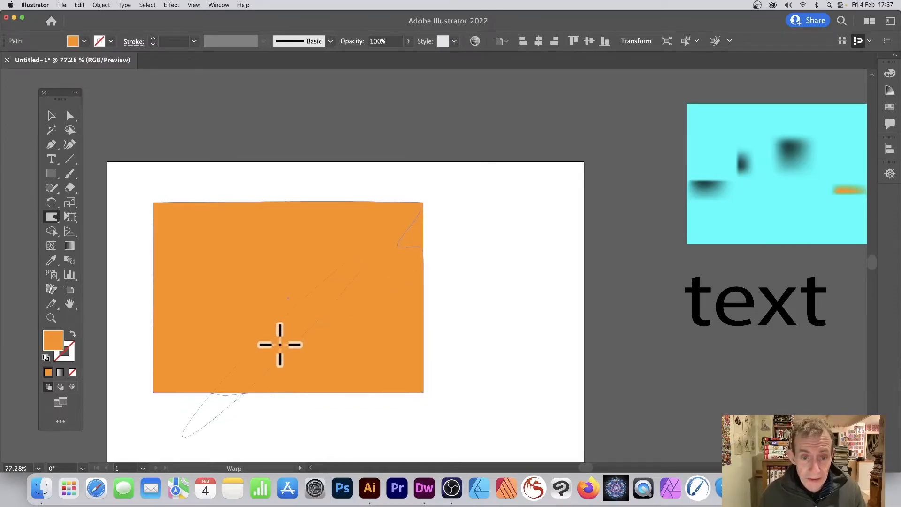
pyautogui.moveTo(326, 208)
pyautogui.mouseDown()
pyautogui.moveTo(80, 300)
pyautogui.moveTo(224, 241)
pyautogui.moveTo(336, 178)
pyautogui.mouseUp()
pyautogui.moveTo(316, 250)
pyautogui.mouseDown()
pyautogui.moveTo(384, 291)
pyautogui.moveTo(395, 333)
pyautogui.moveTo(332, 408)
pyautogui.moveTo(478, 318)
pyautogui.moveTo(391, 401)
pyautogui.moveTo(408, 452)
pyautogui.moveTo(501, 241)
pyautogui.mouseUp()
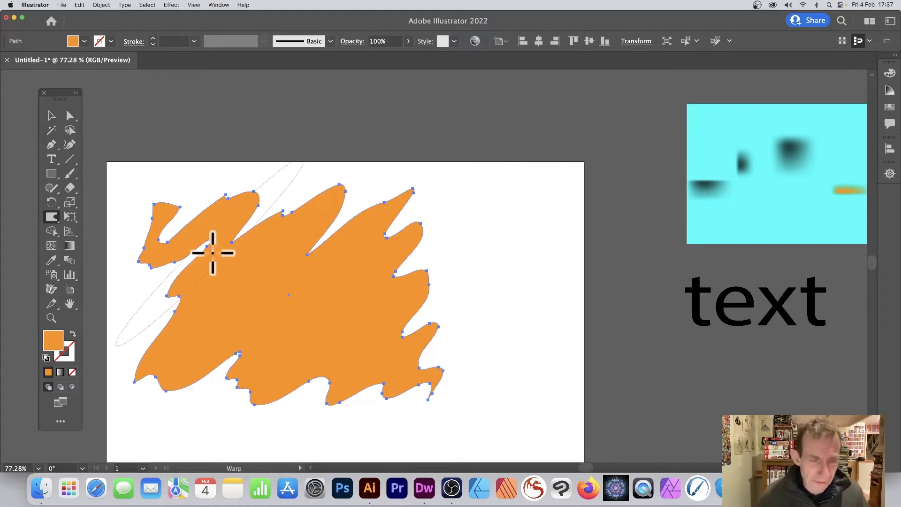
pyautogui.press('super+z')
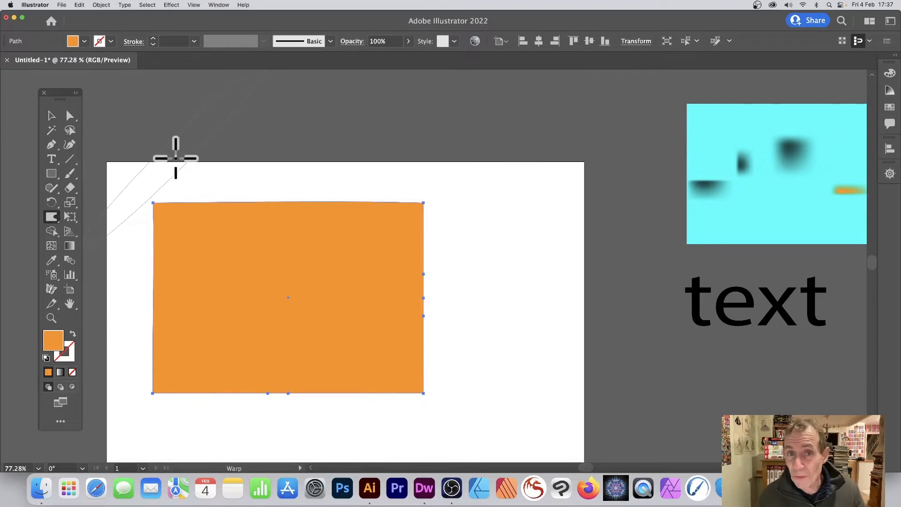
# Step: Set the Warp brush height to 20 cm and its angle to 0°, and turn off Detail
pyautogui.press('Return')
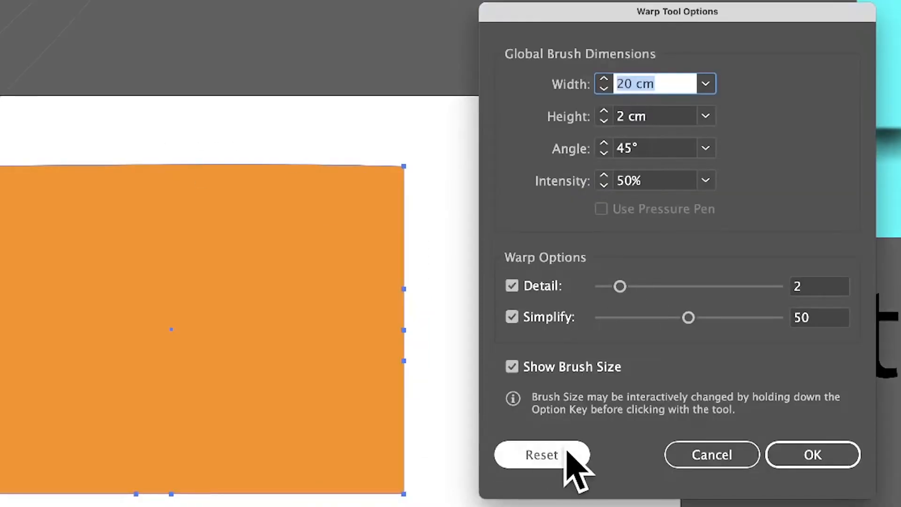
pyautogui.click(676, 117)
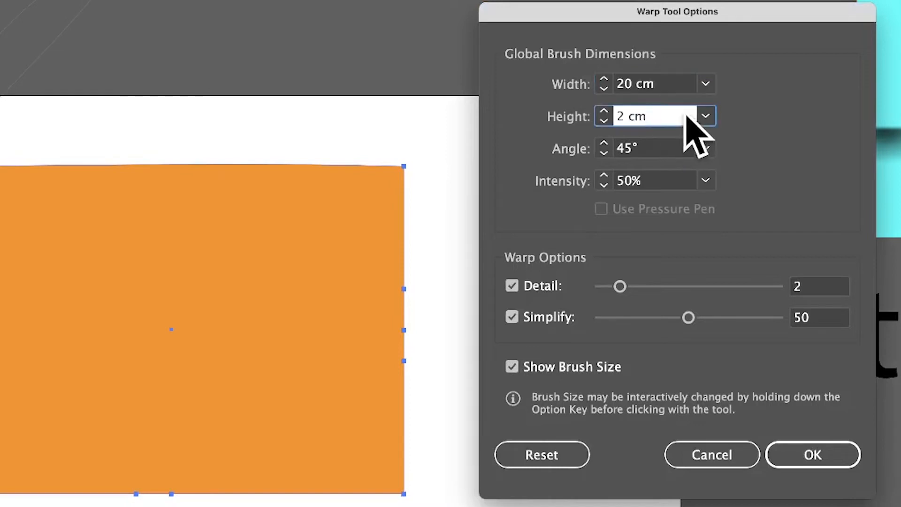
pyautogui.press('Tab')
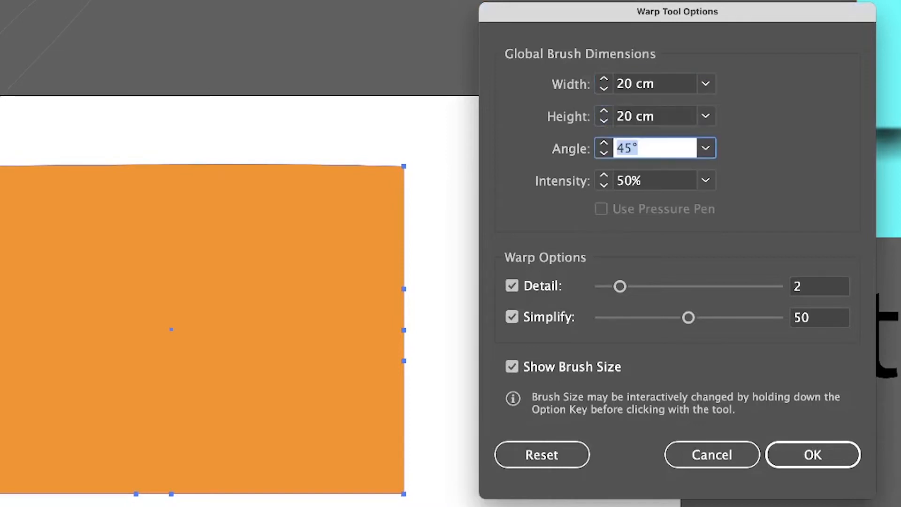
pyautogui.write('0')
pyautogui.press('Tab')
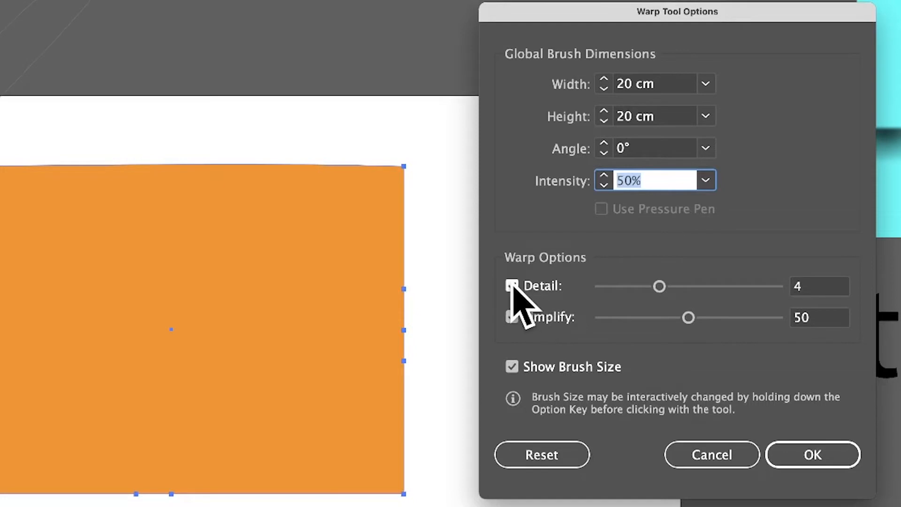
pyautogui.click(512, 286)
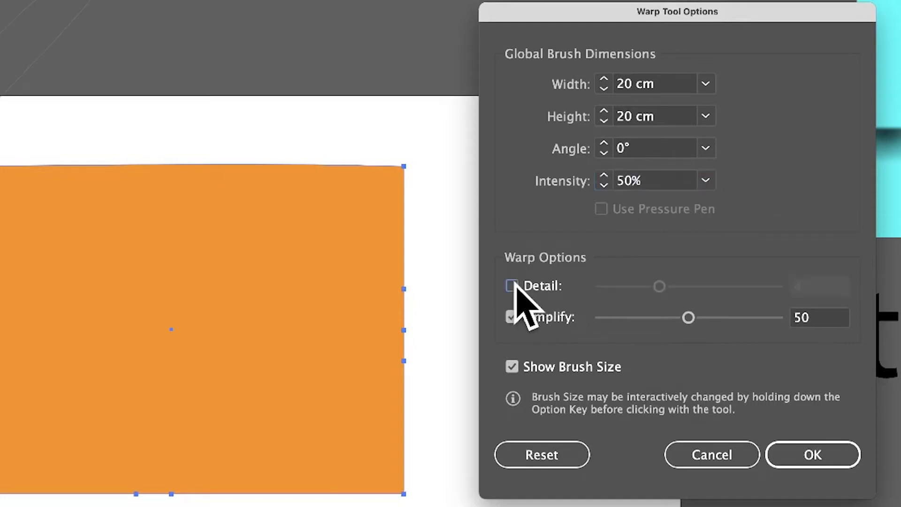
pyautogui.click(815, 451)
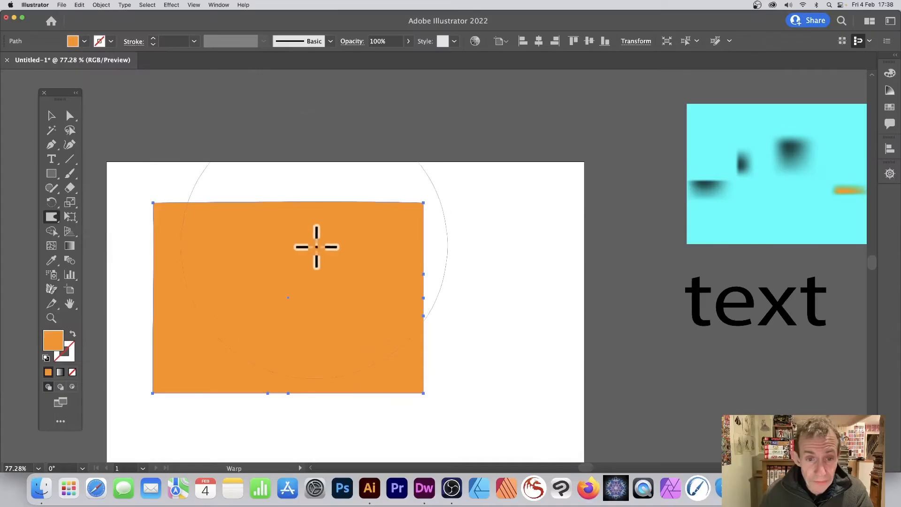
# Step: Try warping the rectangle's corners, sides and lower edge with Detail disabled, and undo every stroke
pyautogui.moveTo(219, 239); pyautogui.dragTo(526, 87)
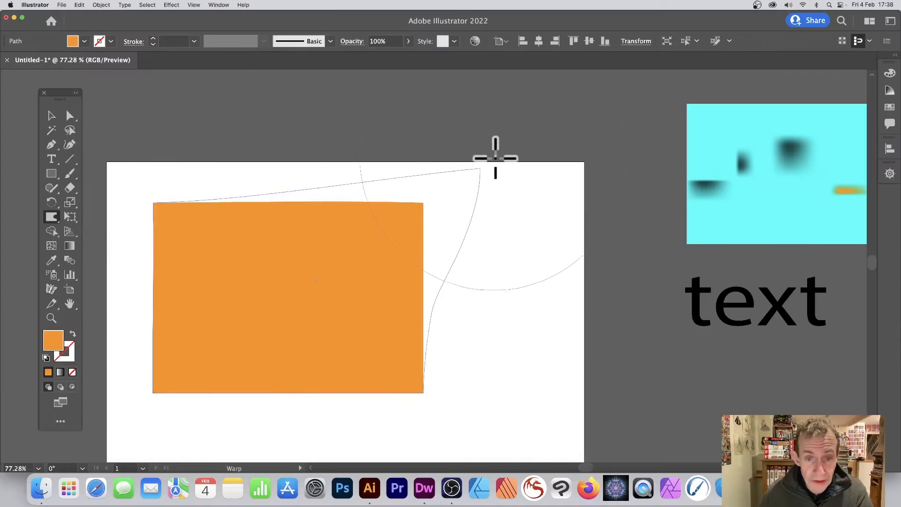
pyautogui.moveTo(327, 287); pyautogui.dragTo(221, 253)
pyautogui.moveTo(216, 197); pyautogui.dragTo(281, 232)
pyautogui.moveTo(254, 397); pyautogui.dragTo(298, 215)
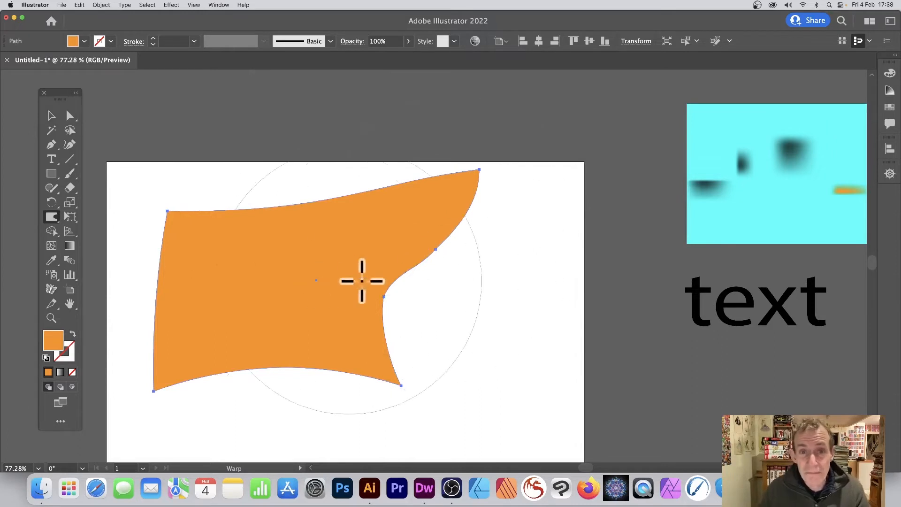
pyautogui.press('super+z')
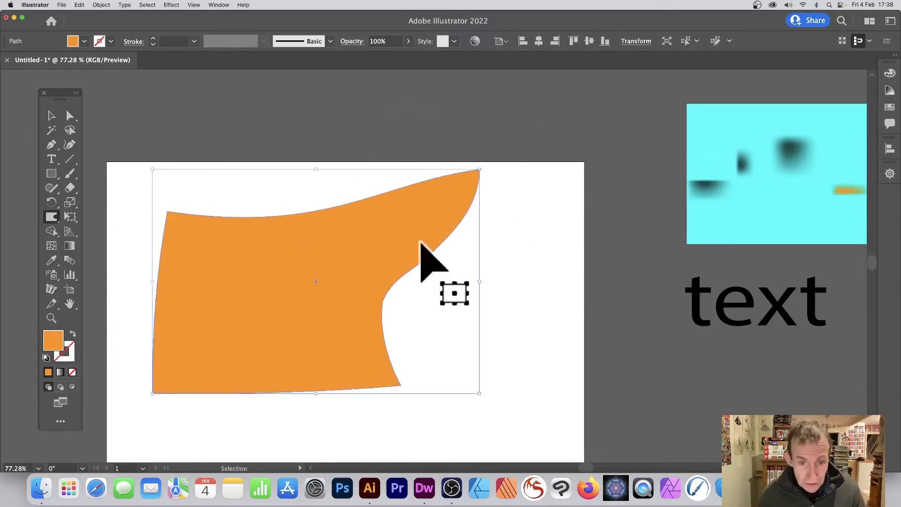
pyautogui.press('super+z')
pyautogui.press('super+z')
pyautogui.press('super+z')
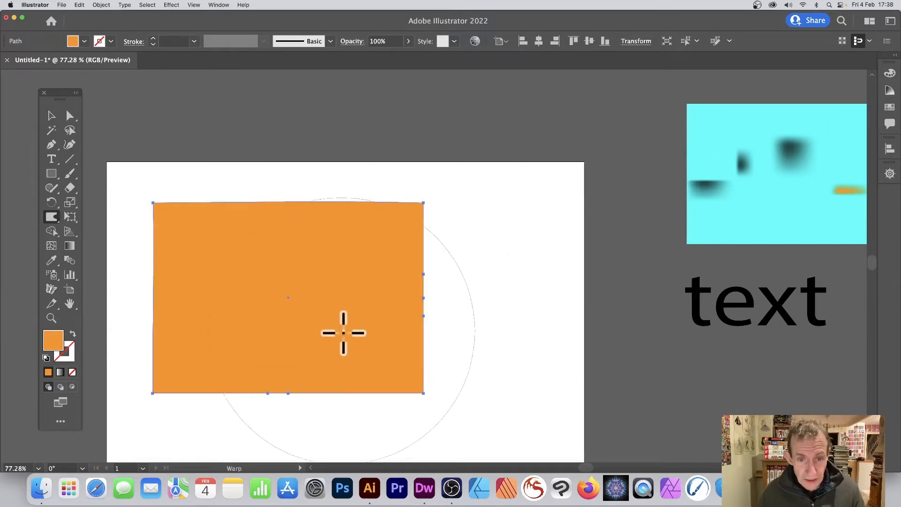
pyautogui.moveTo(342, 332); pyautogui.dragTo(308, 239)
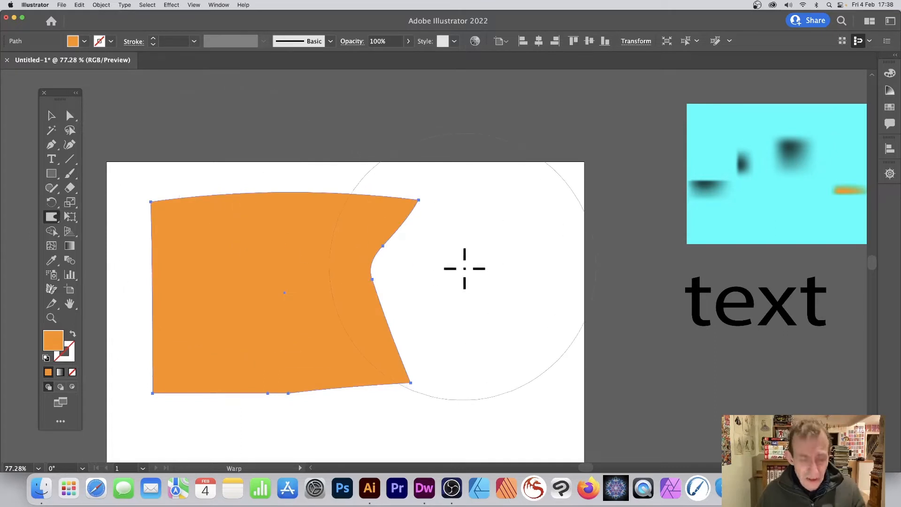
pyautogui.press('super+z')
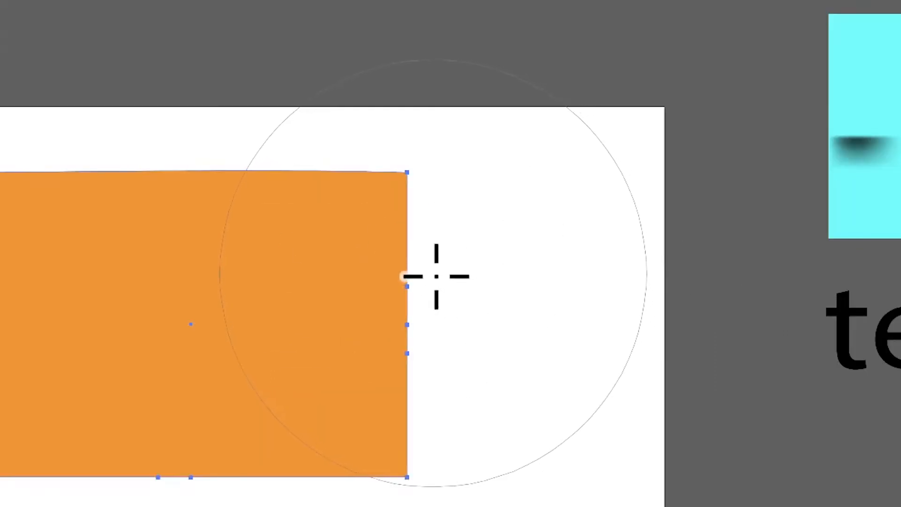
# Step: Turn on the Warp tool's Detail option at 7 and turn off Simplify
pyautogui.press('Return')
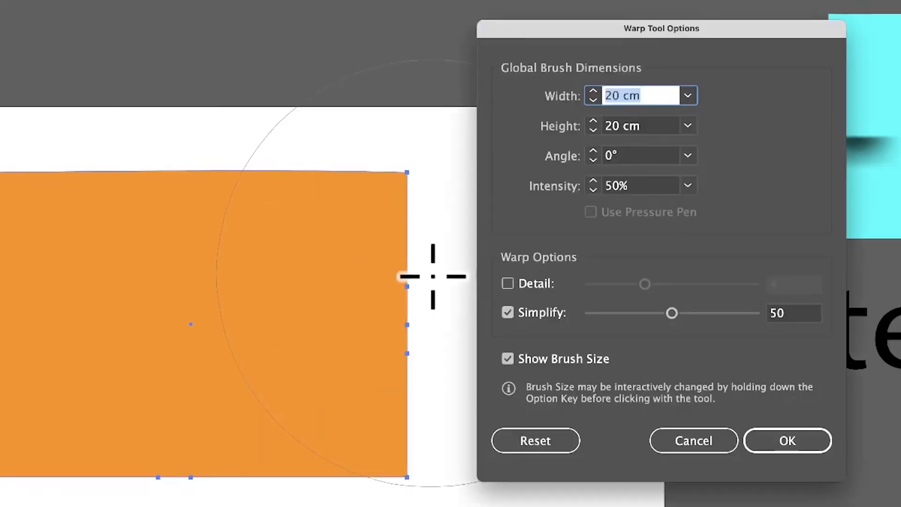
pyautogui.click(510, 285)
pyautogui.moveTo(655, 285); pyautogui.dragTo(649, 313)
pyautogui.click(508, 312)
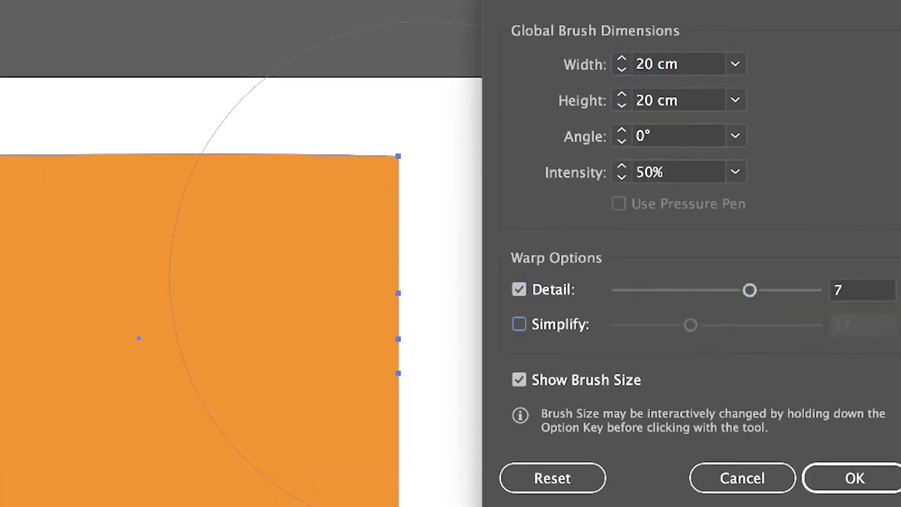
pyautogui.click(852, 478)
# Step: Try warping the rectangle's upper right and upper left corners without simplification, undoing each stroke
pyautogui.moveTo(362, 246); pyautogui.dragTo(371, 150)
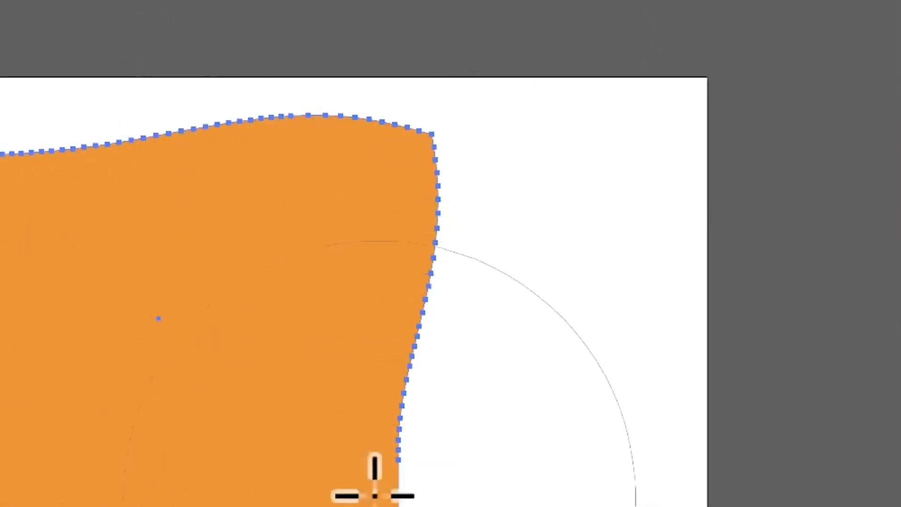
pyautogui.press('super+z')
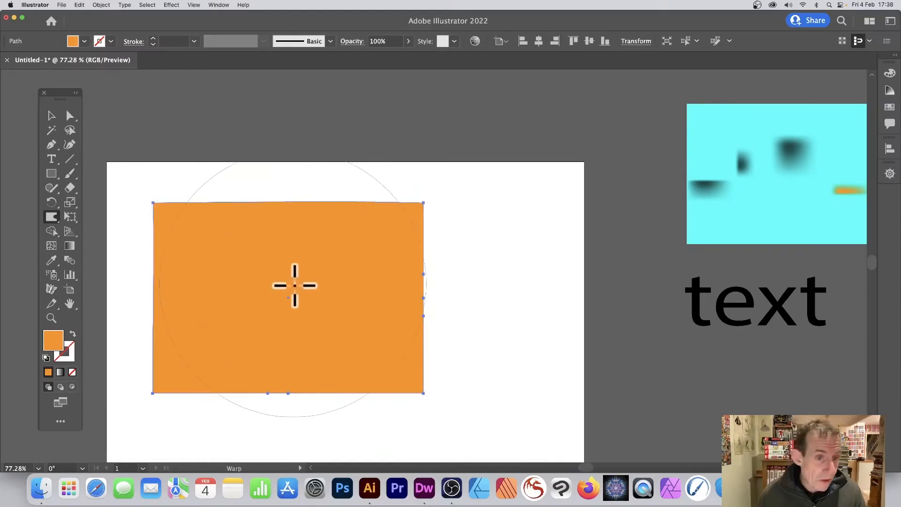
pyautogui.moveTo(124, 157); pyautogui.dragTo(379, 202)
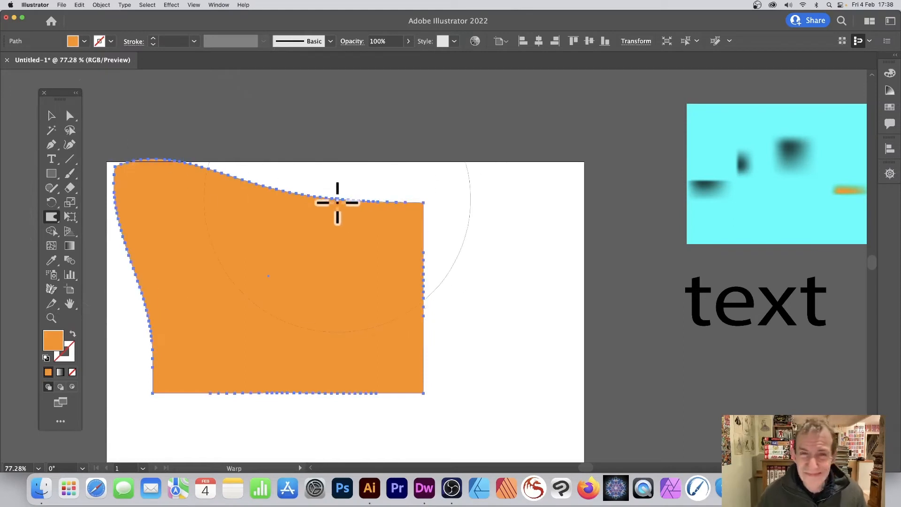
pyautogui.press('super+z')
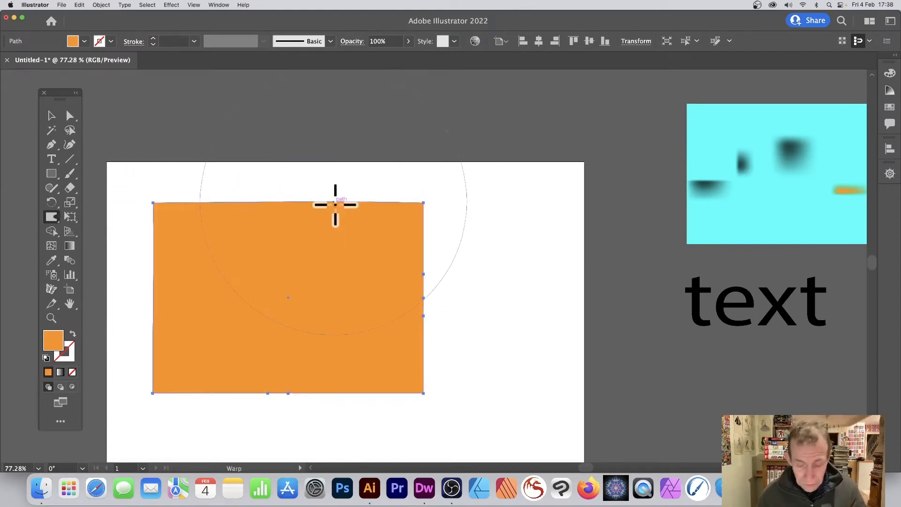
# Step: Set the Warp tool's Detail to 2 and re-enable Simplify with a higher value
pyautogui.press('Return')
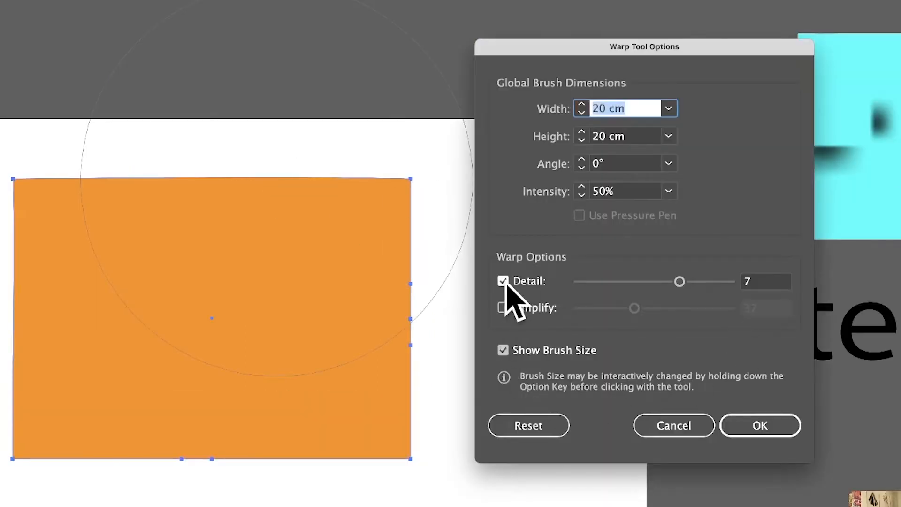
pyautogui.moveTo(675, 284); pyautogui.dragTo(627, 281)
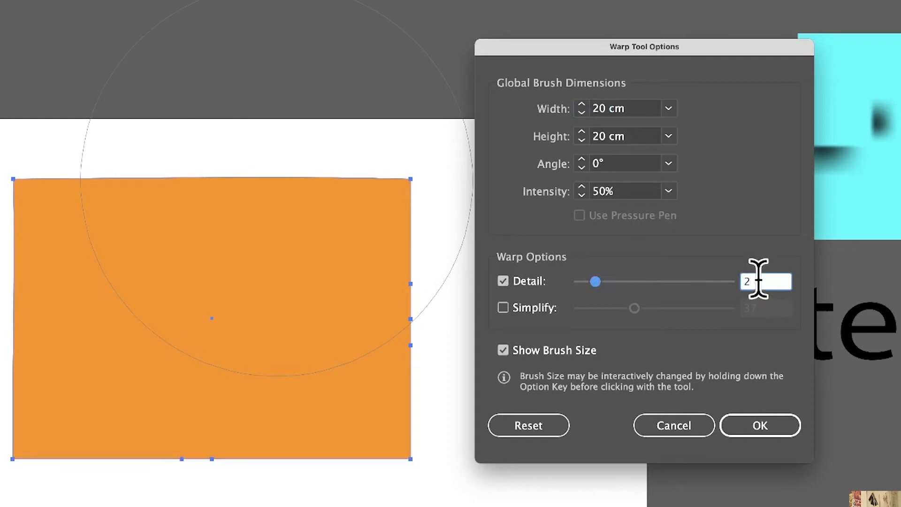
pyautogui.click(503, 308)
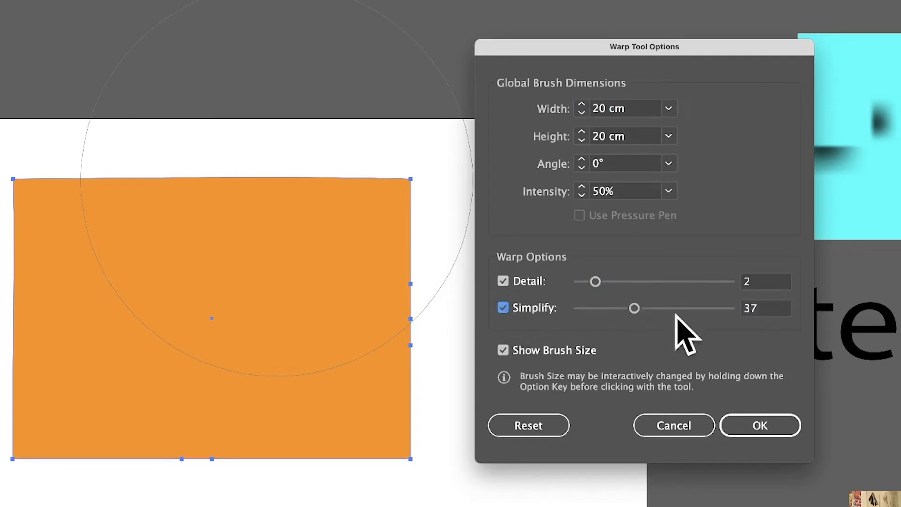
pyautogui.click(664, 308)
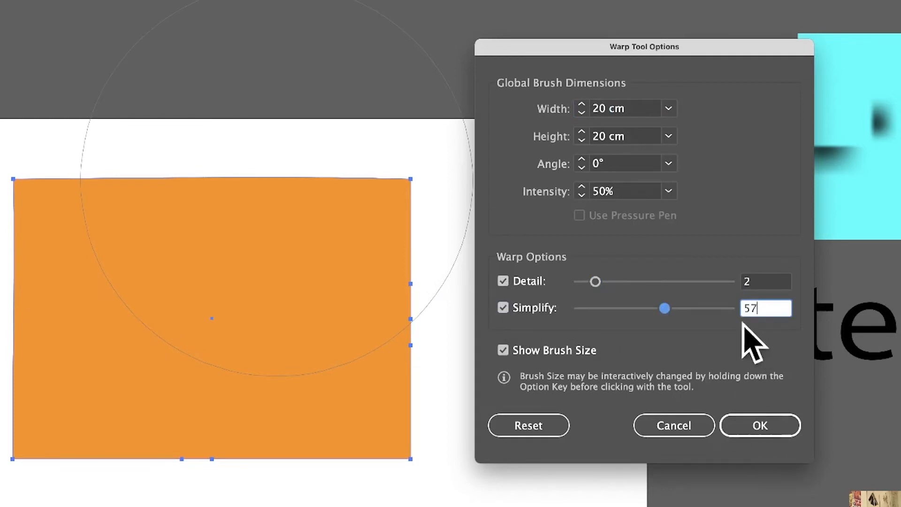
pyautogui.click(686, 308)
pyautogui.click(765, 429)
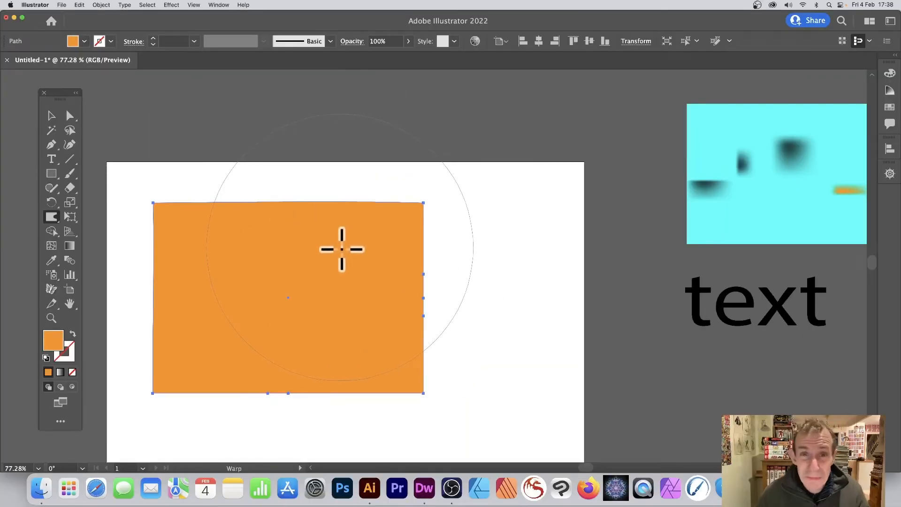
# Step: Try bulging the rectangle's upper edge and pushing in its right side with Simplify enabled, and undo the strokes
pyautogui.moveTo(378, 249); pyautogui.dragTo(319, 152)
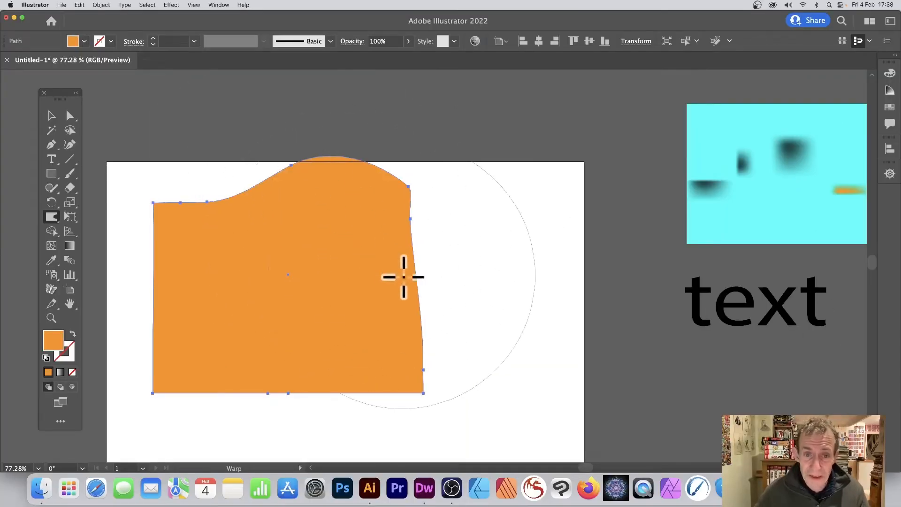
pyautogui.moveTo(272, 195); pyautogui.dragTo(295, 199)
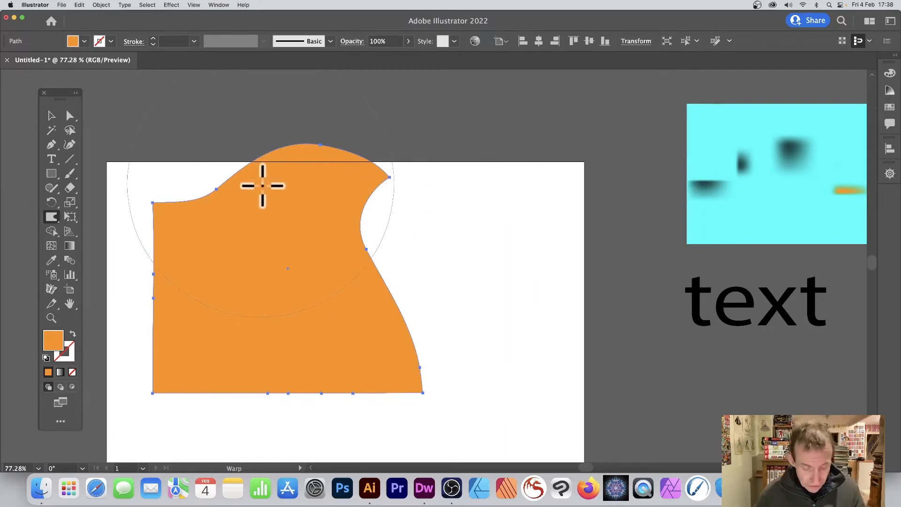
pyautogui.press('super+z')
pyautogui.press('super+z')
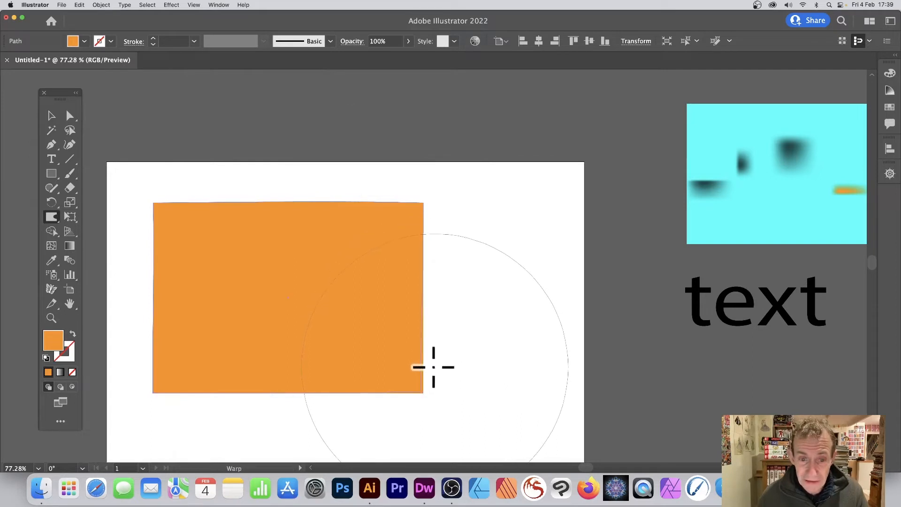
pyautogui.press('shift+super+z')
pyautogui.press('shift+super+z')
# Step: Try pulling the orange rectangle's lower right side toward its upper left with repeated Warp strokes, and undo them
pyautogui.moveTo(407, 333); pyautogui.dragTo(205, 227)
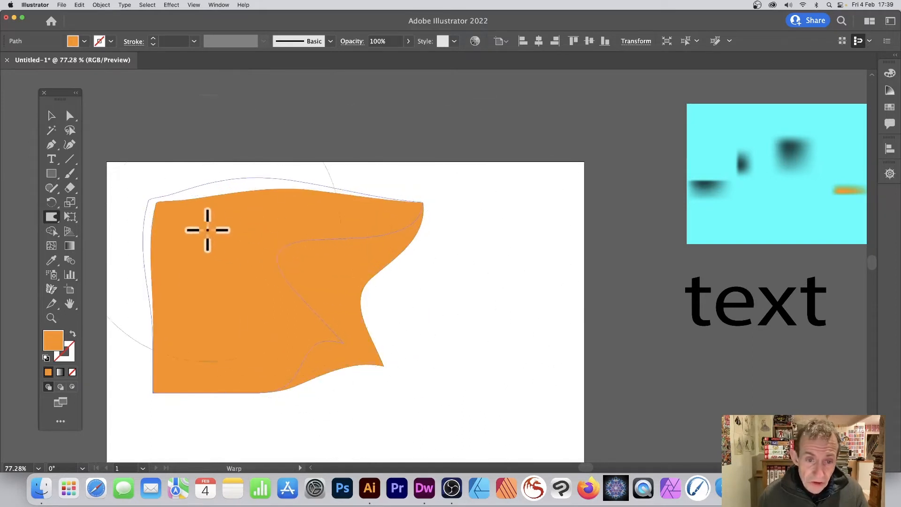
pyautogui.moveTo(414, 326)
pyautogui.mouseDown()
pyautogui.moveTo(272, 249)
pyautogui.moveTo(192, 237)
pyautogui.mouseUp()
pyautogui.moveTo(288, 254); pyautogui.dragTo(202, 186)
pyautogui.moveTo(268, 233); pyautogui.dragTo(128, 150)
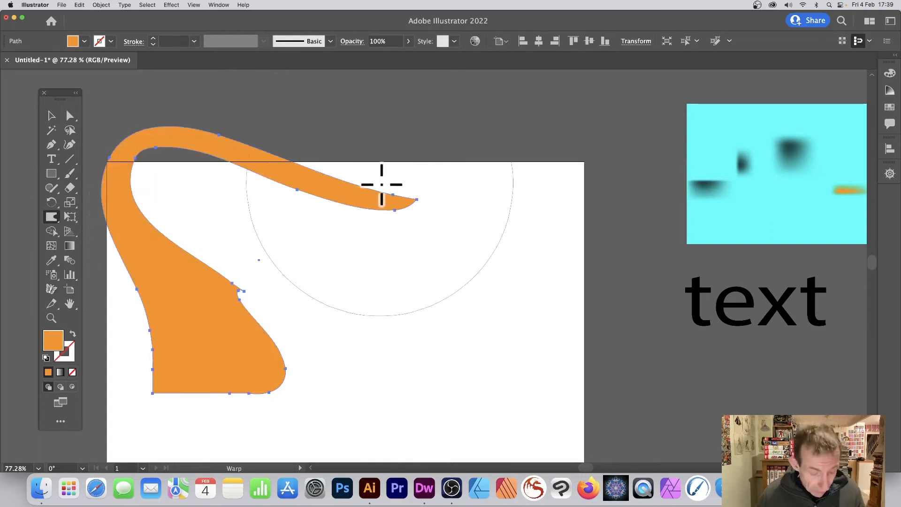
pyautogui.press('super+z')
# Step: Clear the orange rectangle from the artboard, and move the cyan gradient mesh there and enlarge it
pyautogui.press('super+z')
pyautogui.press('super+z')
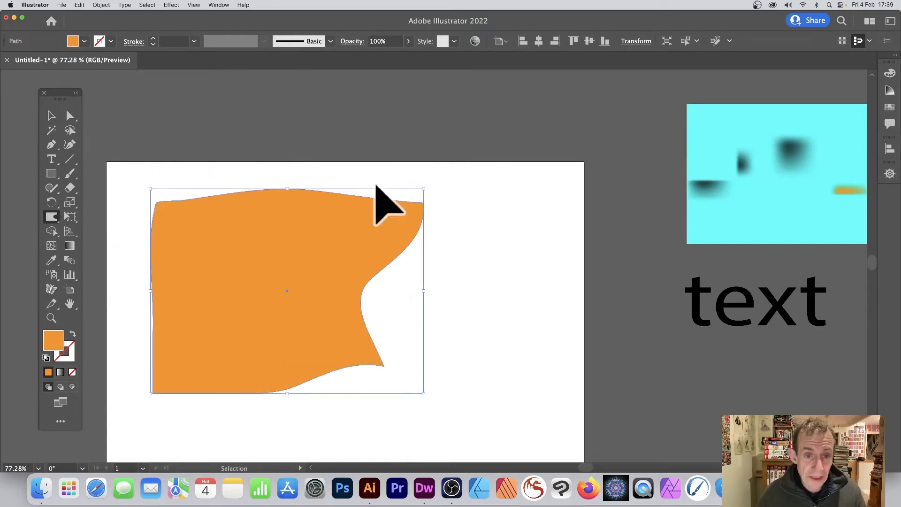
pyautogui.press('super+z')
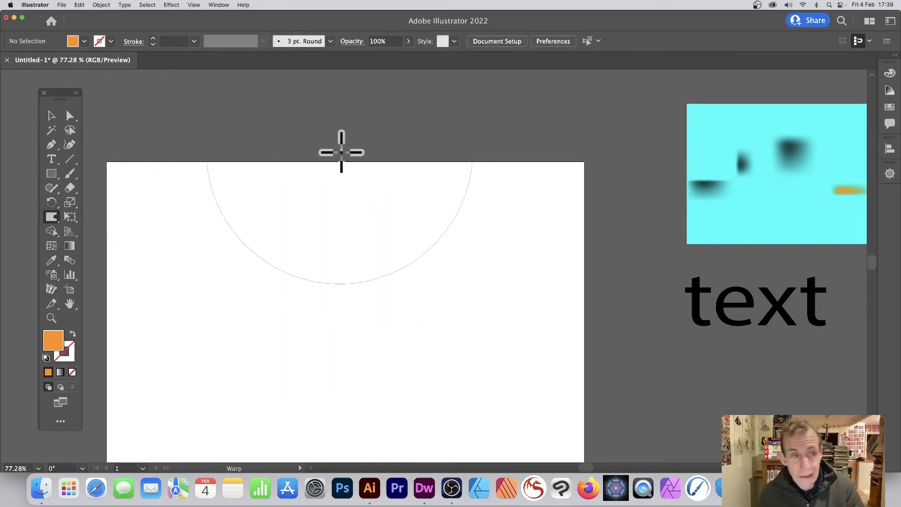
pyautogui.click(52, 115)
pyautogui.moveTo(745, 165); pyautogui.dragTo(270, 252)
pyautogui.moveTo(363, 376); pyautogui.dragTo(476, 451)
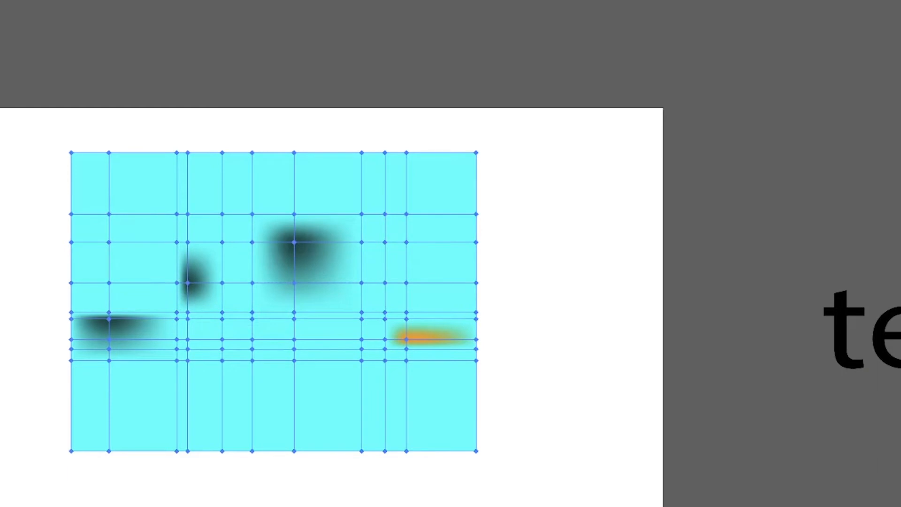
# Step: Warp the cyan gradient mesh with several strokes toward its upper left and lower left, and delete it
pyautogui.moveTo(291, 252)
pyautogui.mouseDown()
pyautogui.moveTo(304, 255)
pyautogui.moveTo(238, 216)
pyautogui.moveTo(264, 227)
pyautogui.moveTo(171, 117)
pyautogui.mouseUp()
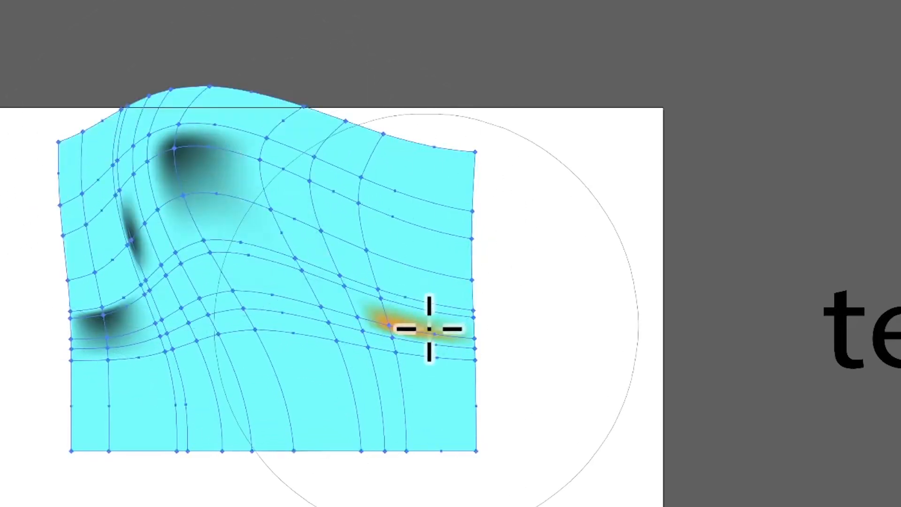
pyautogui.moveTo(426, 326); pyautogui.dragTo(249, 252)
pyautogui.moveTo(403, 362); pyautogui.dragTo(216, 253)
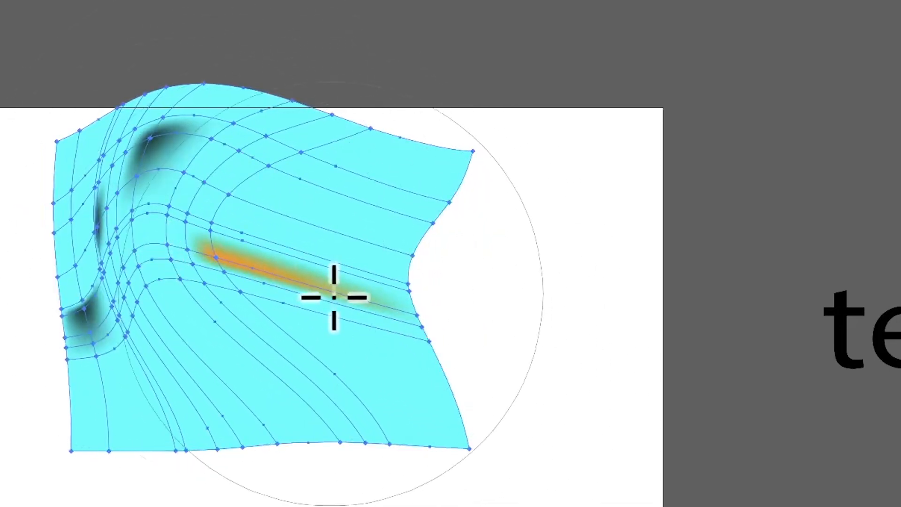
pyautogui.moveTo(332, 298); pyautogui.dragTo(227, 250)
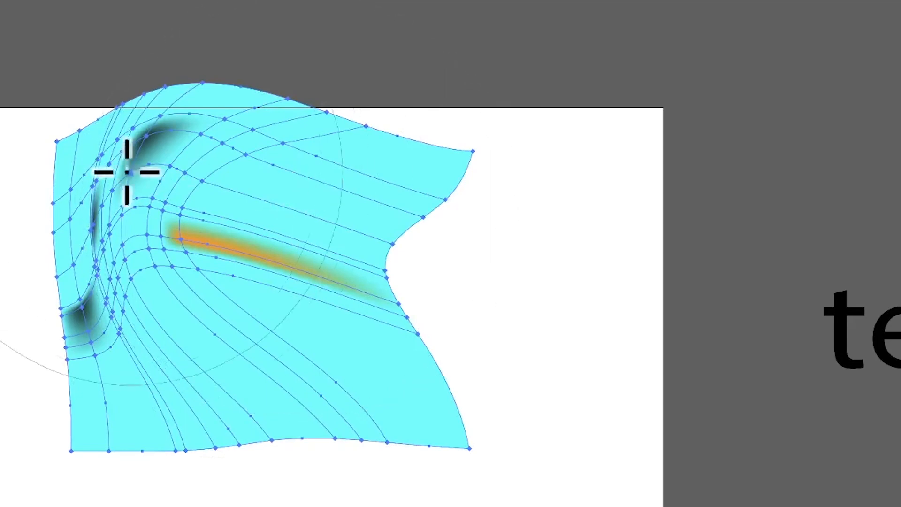
pyautogui.moveTo(200, 140)
pyautogui.mouseDown()
pyautogui.moveTo(127, 312)
pyautogui.moveTo(113, 386)
pyautogui.mouseUp()
pyautogui.moveTo(162, 211); pyautogui.dragTo(125, 374)
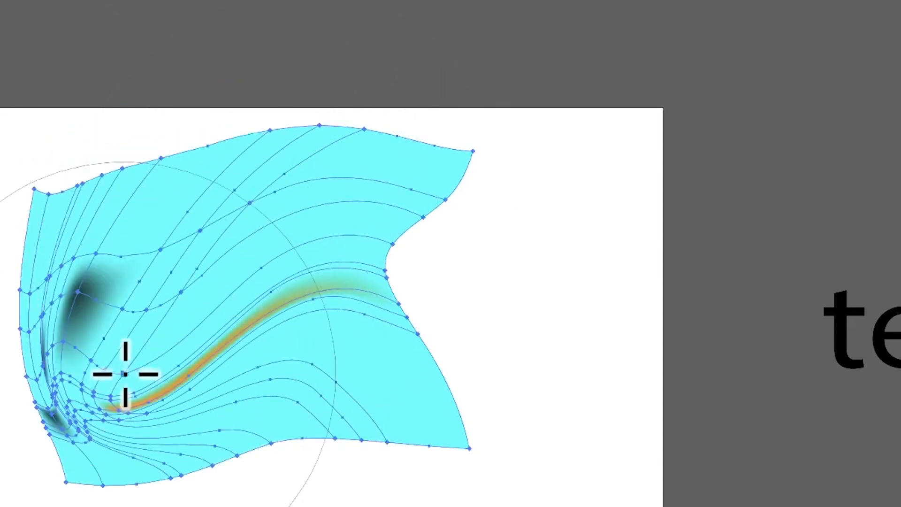
pyautogui.press('v')
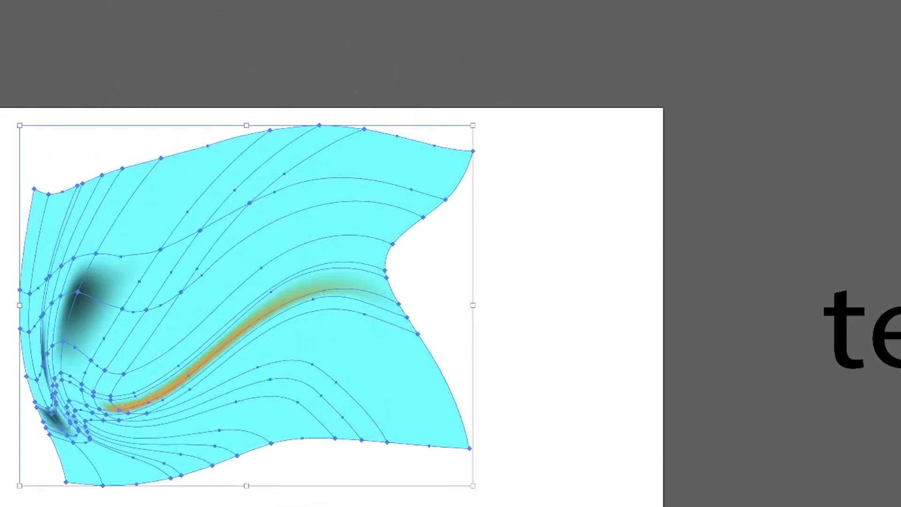
pyautogui.press('Delete')
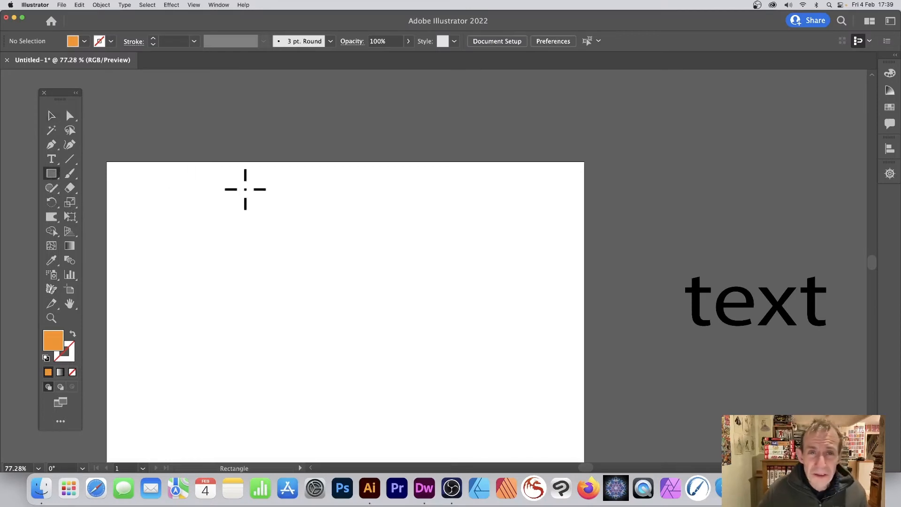
# Step: Draw three nested rectangles on the artboard and fill the innermost one bright green
pyautogui.moveTo(246, 211); pyautogui.dragTo(539, 401)
pyautogui.moveTo(287, 219); pyautogui.dragTo(511, 366)
pyautogui.moveTo(317, 242)
pyautogui.mouseDown()
pyautogui.moveTo(438, 331)
pyautogui.moveTo(478, 348)
pyautogui.mouseUp()
pyautogui.click(84, 42)
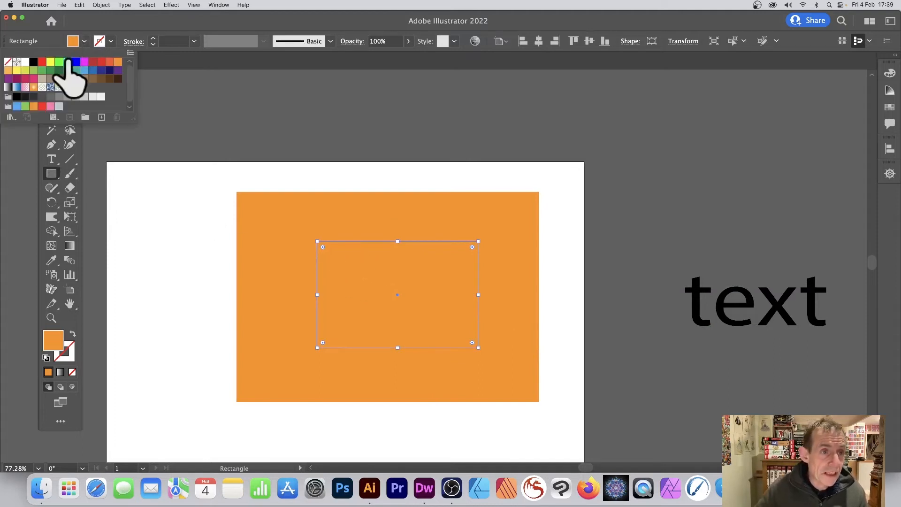
pyautogui.click(59, 62)
pyautogui.click(358, 257)
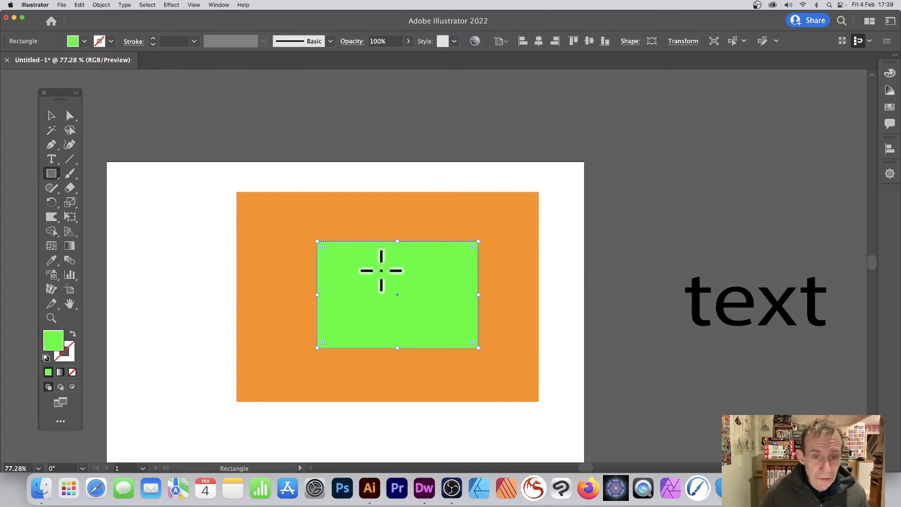
# Step: Draw a smaller rectangle inside the green one and fill it blue
pyautogui.moveTo(348, 258); pyautogui.dragTo(435, 310)
pyautogui.click(85, 42)
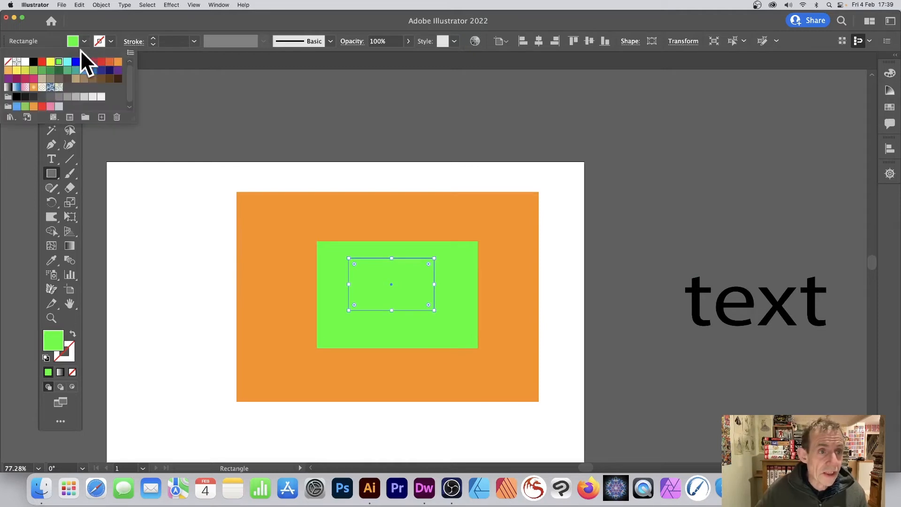
pyautogui.click(84, 70)
# Step: Warp all the nested rectangles together with several strokes toward the upper right and upper left, and delete them
pyautogui.click(52, 115)
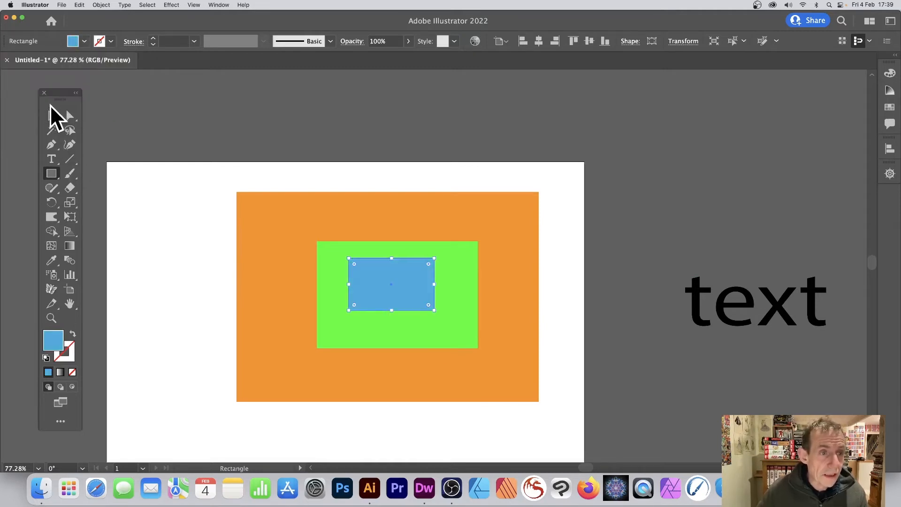
pyautogui.moveTo(214, 160); pyautogui.dragTo(583, 414)
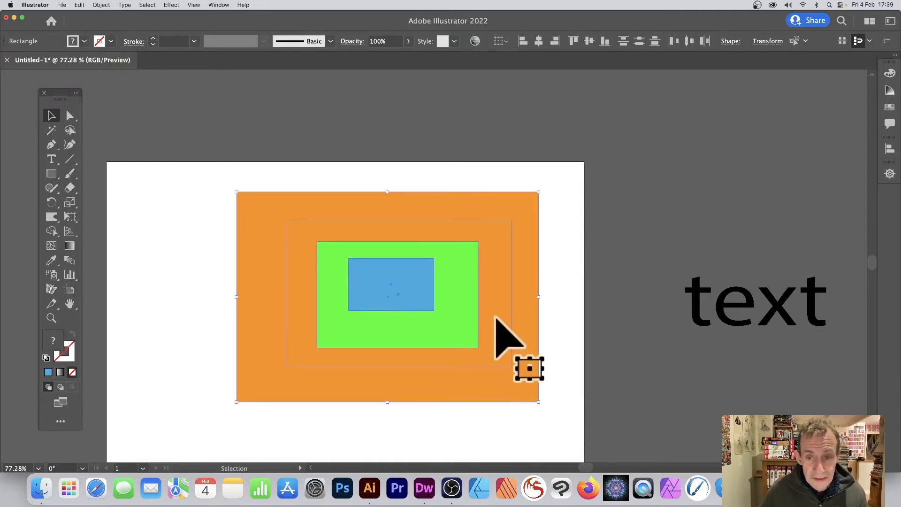
pyautogui.moveTo(216, 164); pyautogui.dragTo(582, 419)
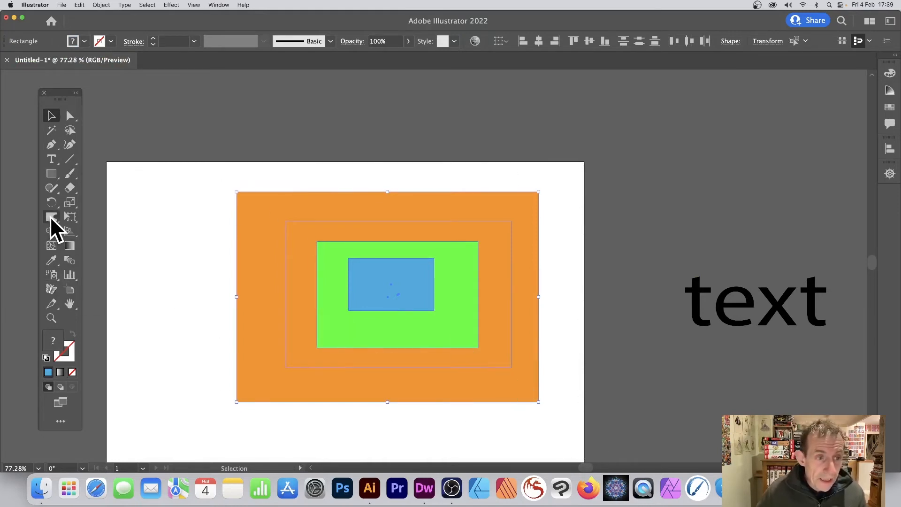
pyautogui.moveTo(252, 261); pyautogui.dragTo(420, 185)
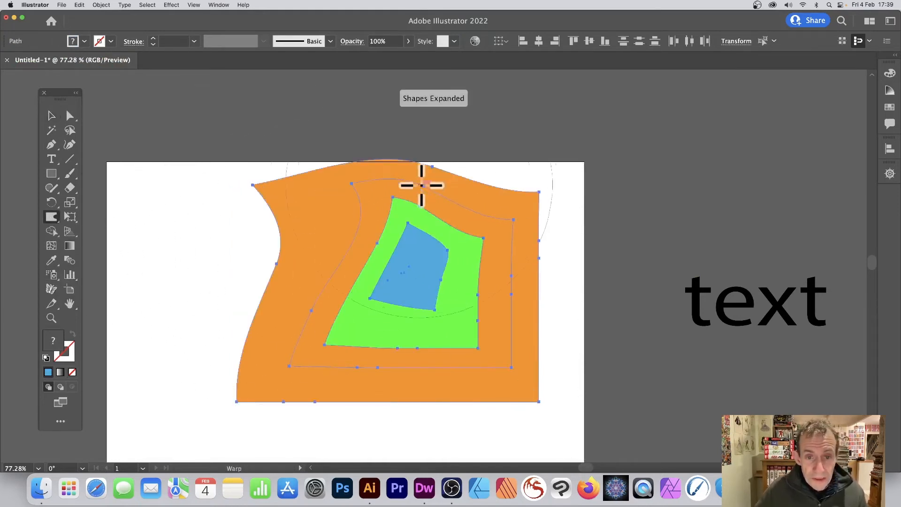
pyautogui.moveTo(344, 315); pyautogui.dragTo(473, 177)
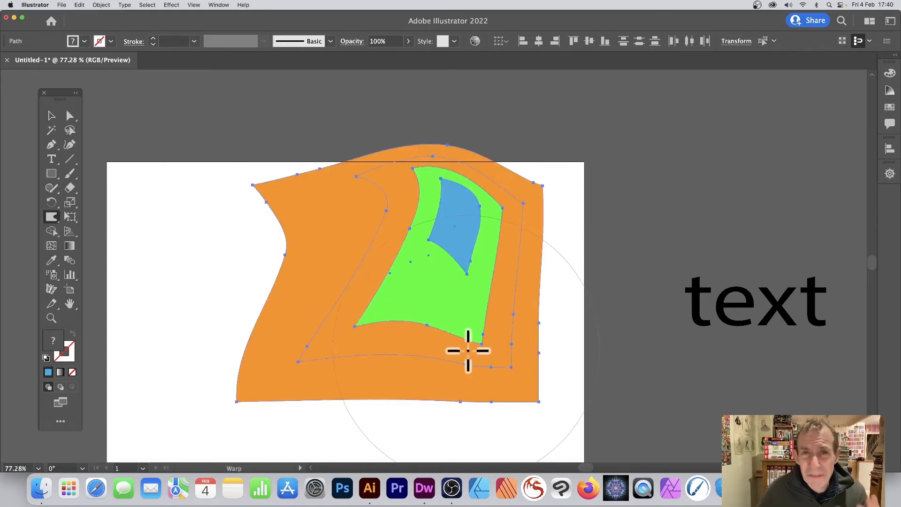
pyautogui.moveTo(291, 252)
pyautogui.mouseDown()
pyautogui.moveTo(519, 328)
pyautogui.moveTo(298, 216)
pyautogui.mouseUp()
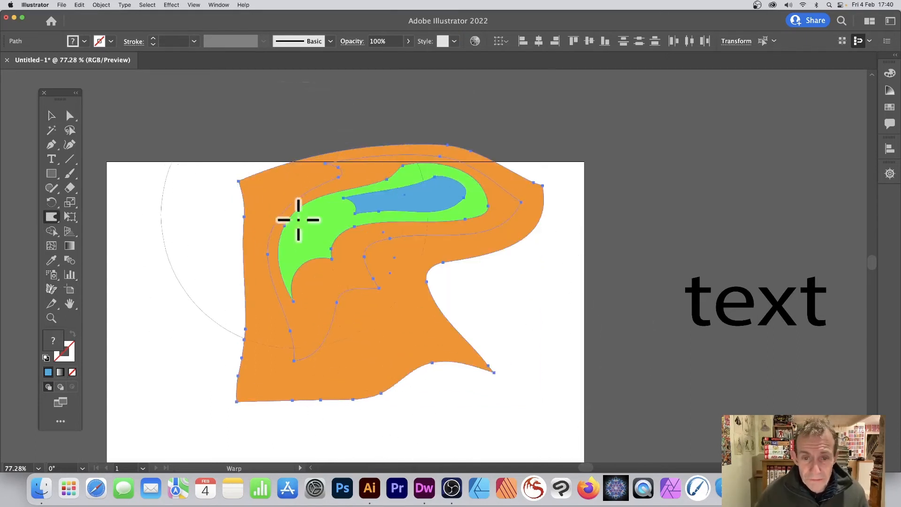
pyautogui.moveTo(372, 234)
pyautogui.mouseDown()
pyautogui.moveTo(428, 280)
pyautogui.moveTo(199, 159)
pyautogui.moveTo(250, 191)
pyautogui.moveTo(191, 172)
pyautogui.mouseUp()
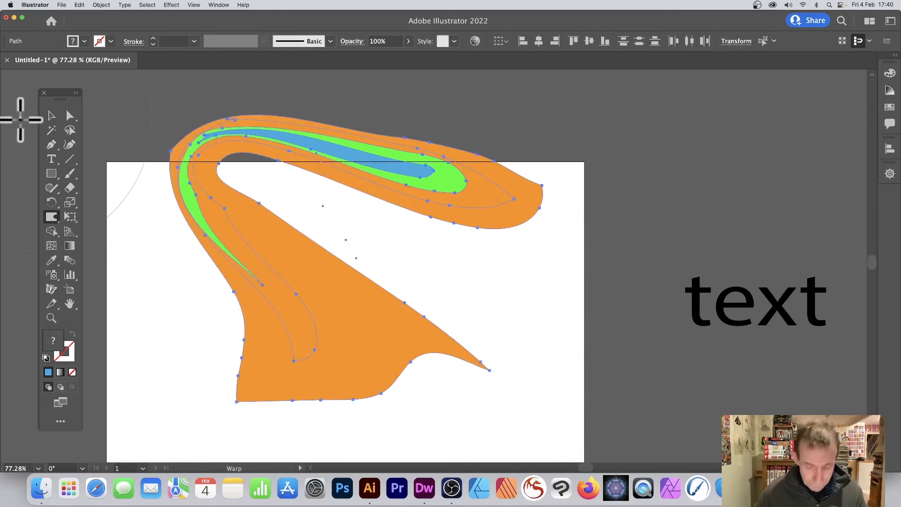
pyautogui.press('Delete')
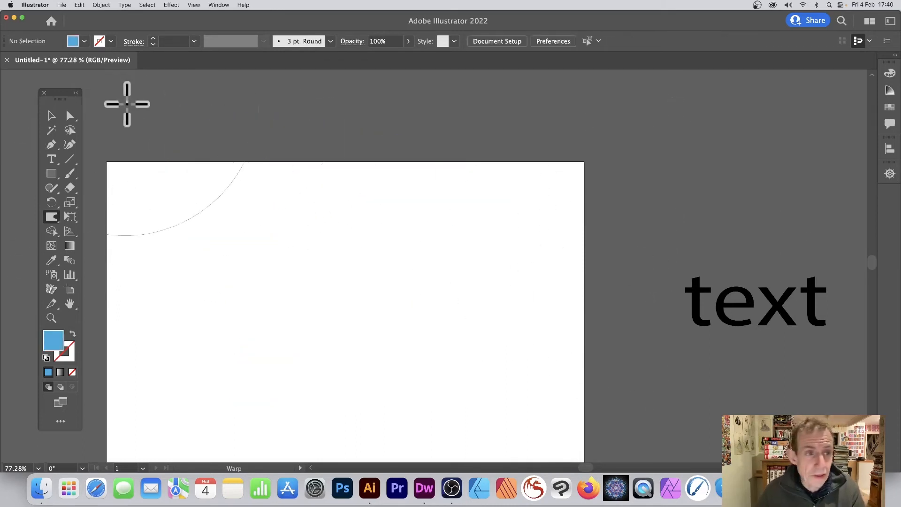
# Step: Move the "text" lettering onto the artboard and enlarge it to fill most of the artboard's width
pyautogui.click(48, 116)
pyautogui.moveTo(748, 306); pyautogui.dragTo(256, 210)
pyautogui.moveTo(344, 263); pyautogui.dragTo(492, 346)
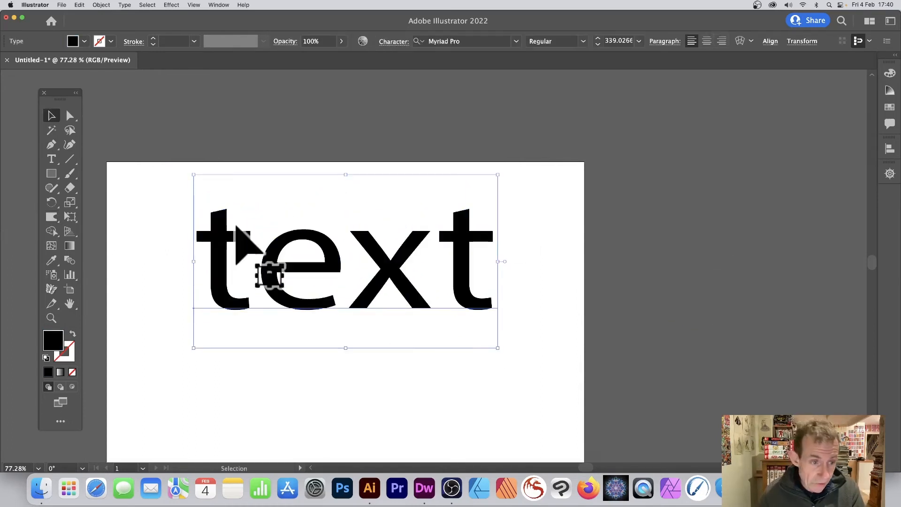
# Step: Try to warp the live text, and convert it to outlines by expanding its object and fill
pyautogui.hotkey('shift', 'r')
pyautogui.click(10, 281)
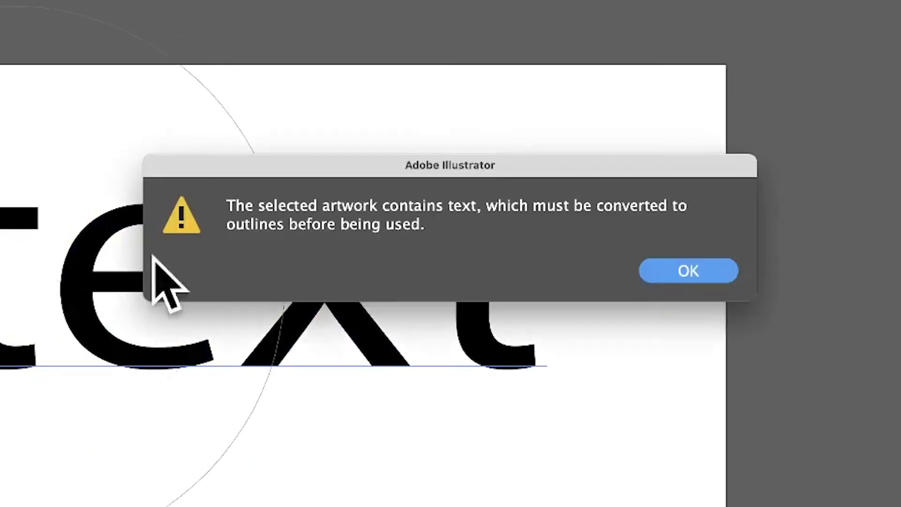
pyautogui.click(694, 263)
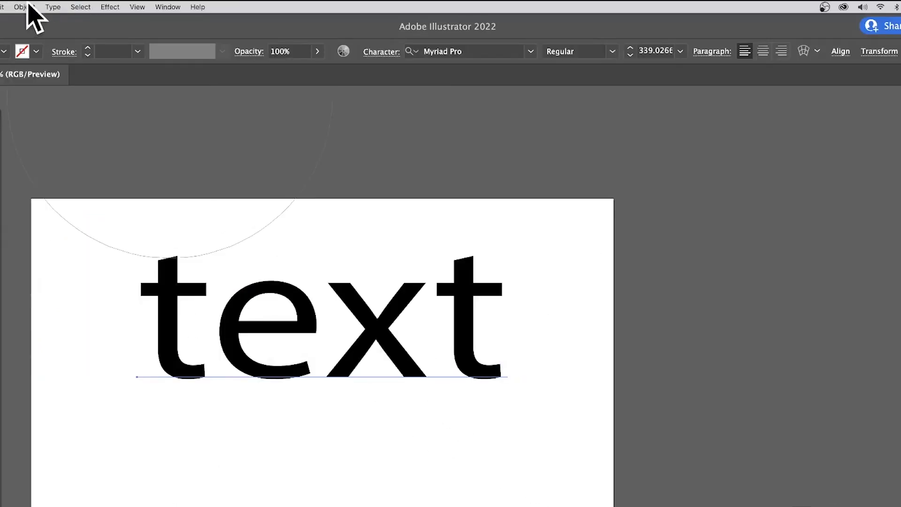
pyautogui.click(26, 7)
pyautogui.click(36, 137)
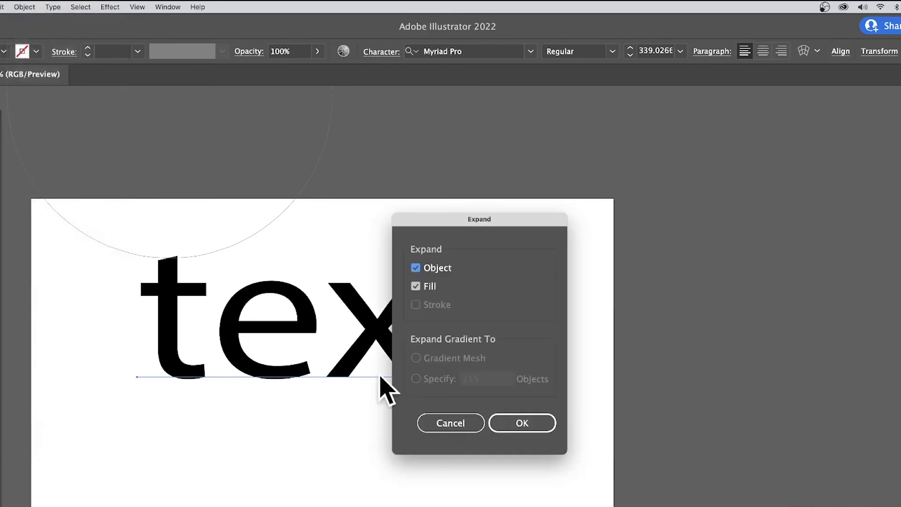
pyautogui.click(502, 421)
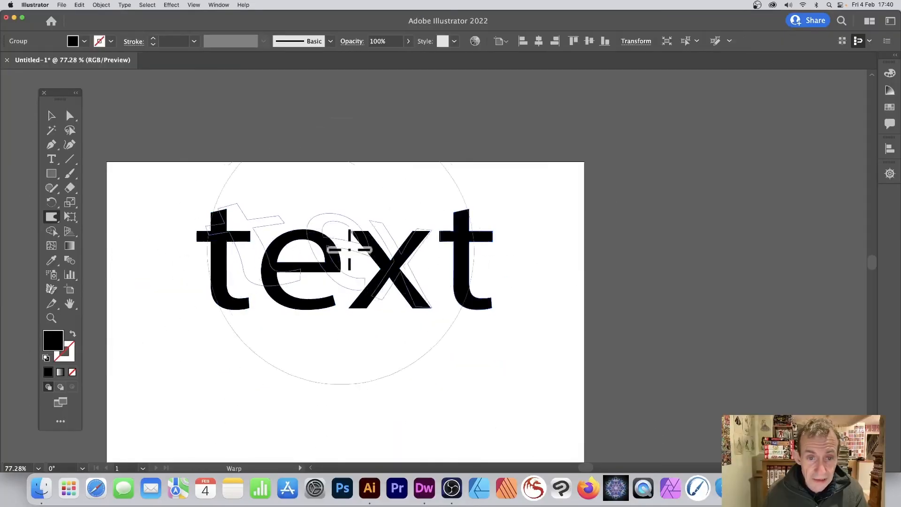
# Step: Try warping the outlined text with strokes toward the upper right and upper left, and undo them
pyautogui.moveTo(330, 295); pyautogui.dragTo(444, 225)
pyautogui.moveTo(445, 184)
pyautogui.mouseDown()
pyautogui.moveTo(382, 145)
pyautogui.moveTo(344, 151)
pyautogui.moveTo(410, 189)
pyautogui.moveTo(305, 171)
pyautogui.moveTo(236, 103)
pyautogui.mouseUp()
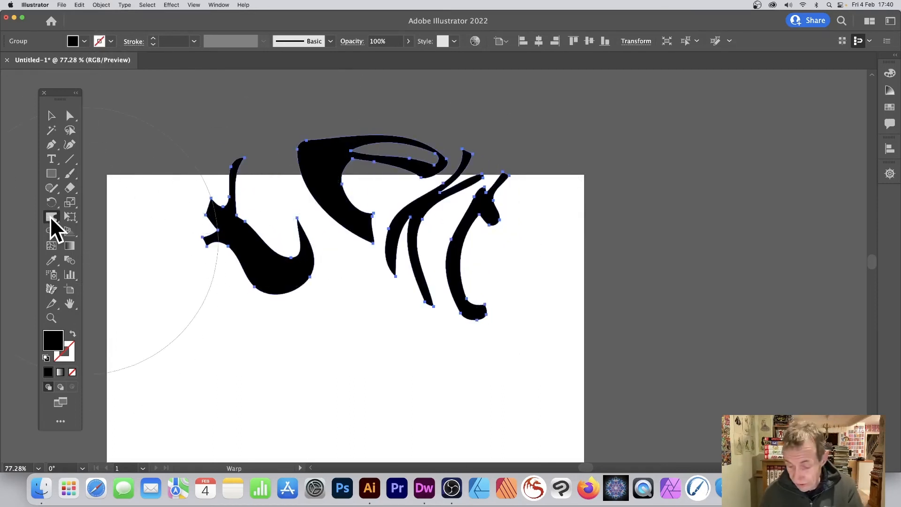
pyautogui.press('super+z')
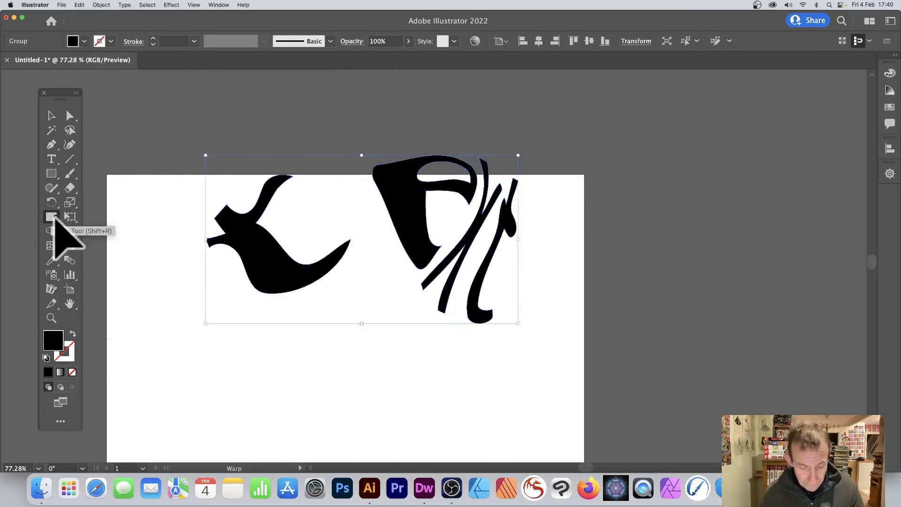
pyautogui.press('super+z')
pyautogui.press('super+z')
pyautogui.press('super+z')
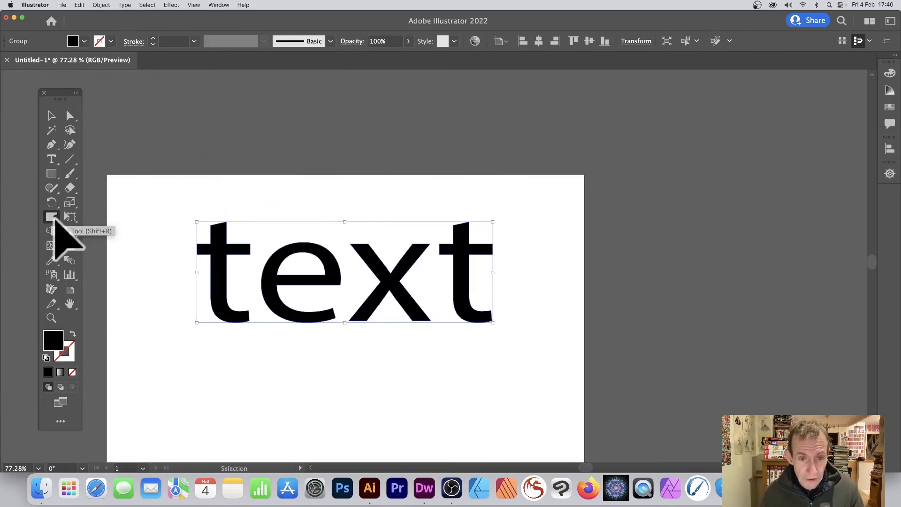
# Step: Review the Warp tool's options without changing them, and delete the outlined text
pyautogui.doubleClick(52, 217)
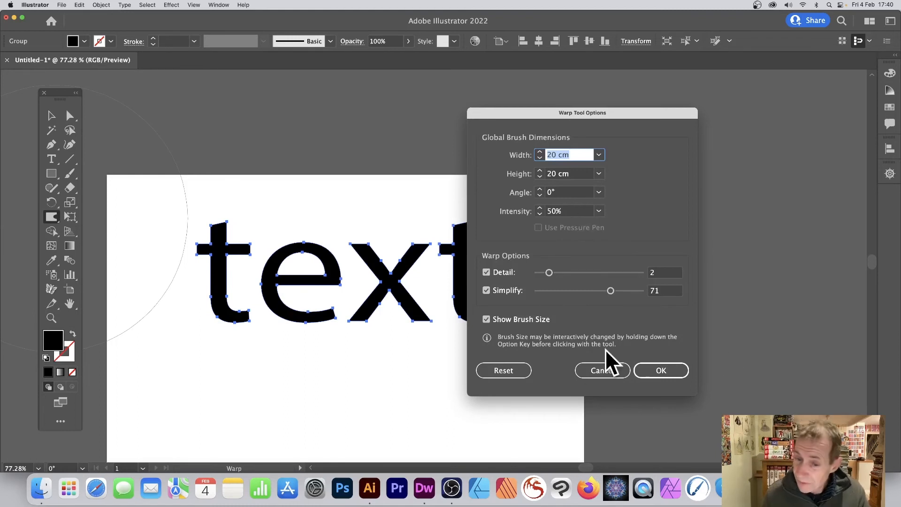
pyautogui.click(602, 371)
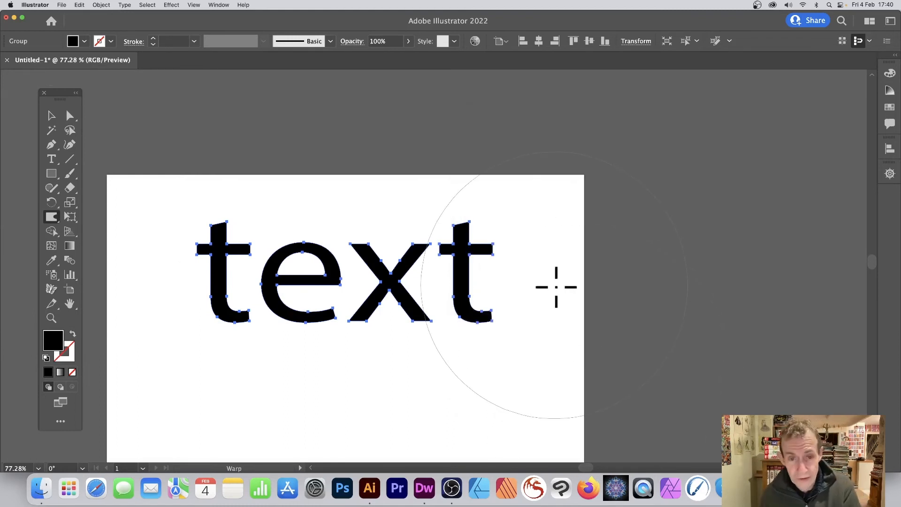
pyautogui.press('Delete')
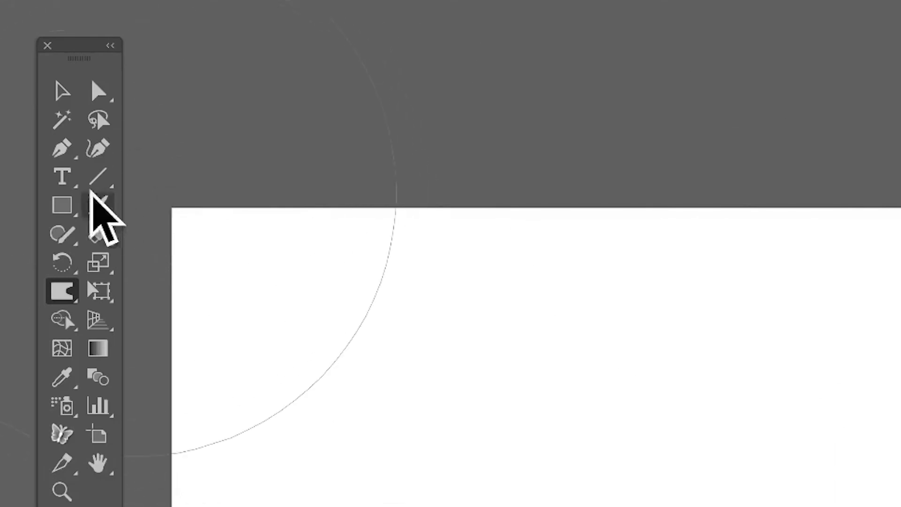
# Step: Draw a diagonal line rising from lower left to upper right across the artboard, with a 9 pt stroke
pyautogui.click(95, 179)
pyautogui.moveTo(900, 240); pyautogui.dragTo(280, 506)
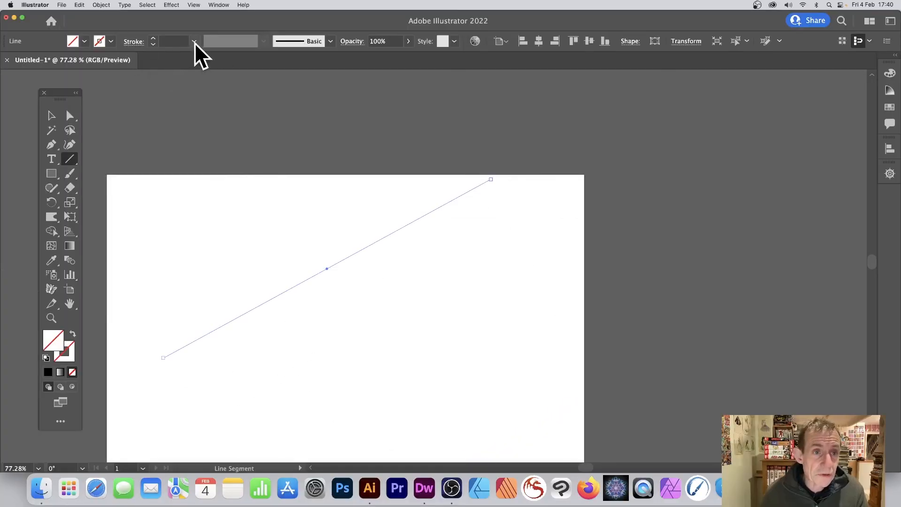
pyautogui.click(194, 41)
pyautogui.click(208, 201)
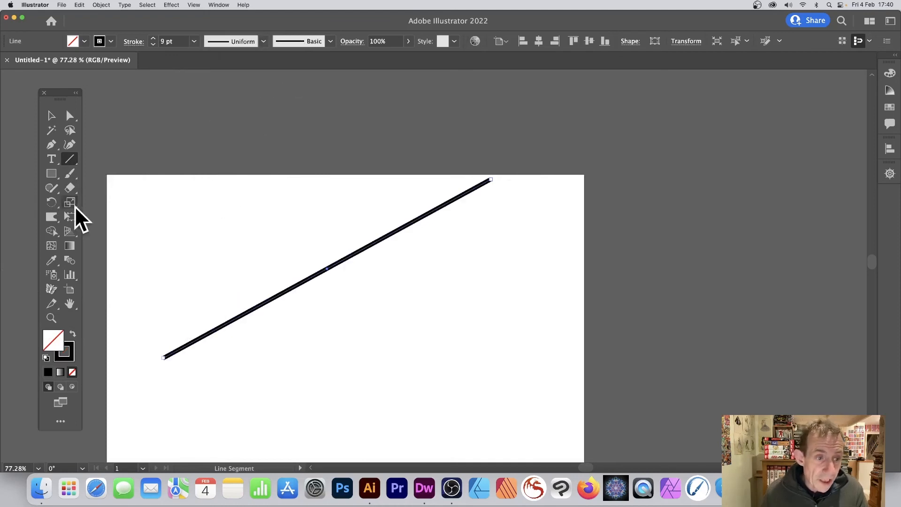
# Step: Warp the diagonal line into a large S-curve, pulling its middle up-left, its upper part down-right and its lower end down-right
pyautogui.click(52, 217)
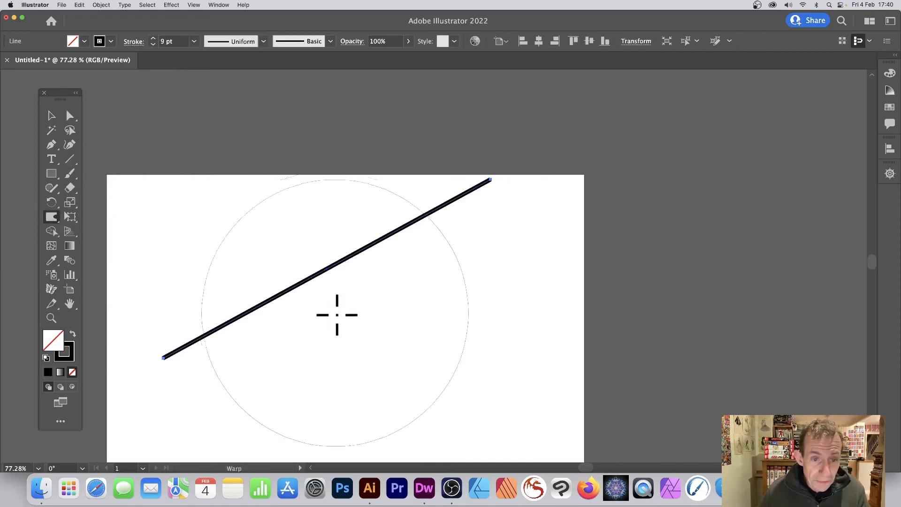
pyautogui.moveTo(335, 312); pyautogui.dragTo(217, 195)
pyautogui.moveTo(318, 293); pyautogui.dragTo(205, 177)
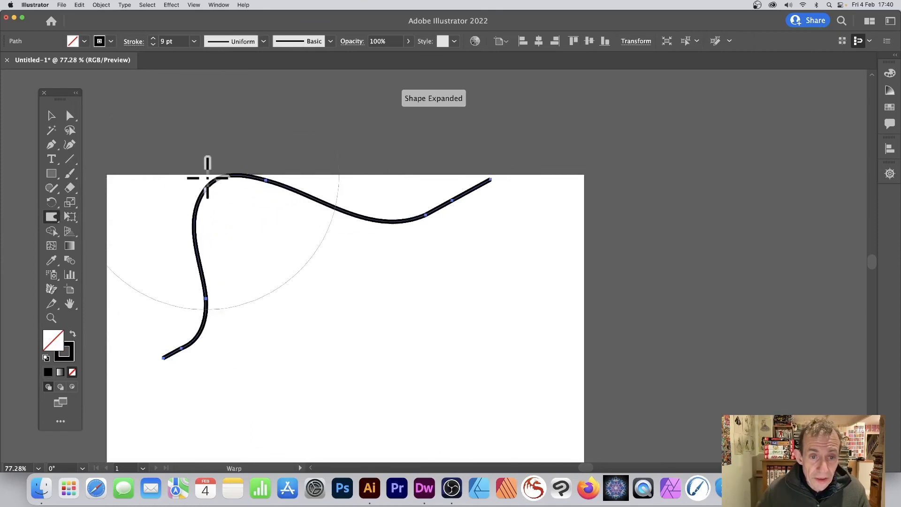
pyautogui.moveTo(366, 187); pyautogui.dragTo(489, 295)
pyautogui.moveTo(398, 209); pyautogui.dragTo(555, 311)
pyautogui.moveTo(454, 272); pyautogui.dragTo(553, 331)
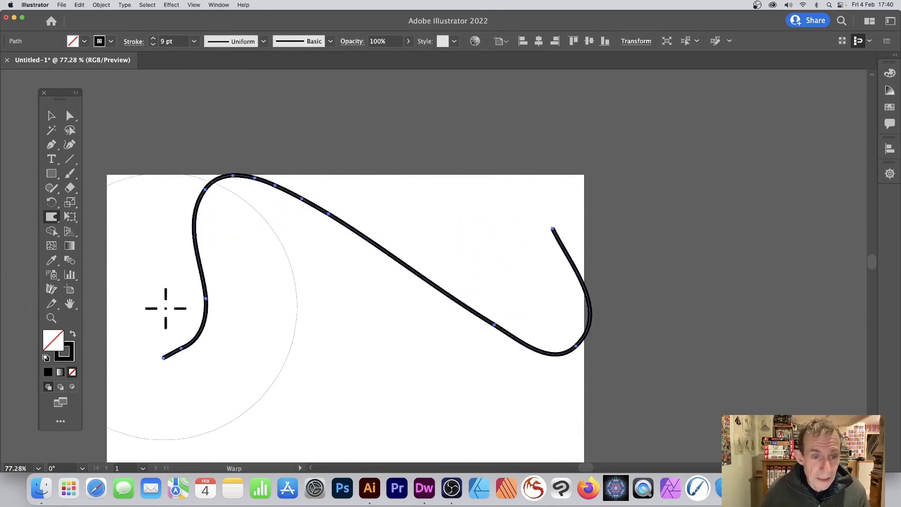
pyautogui.moveTo(165, 305)
pyautogui.mouseDown()
pyautogui.moveTo(248, 346)
pyautogui.moveTo(294, 386)
pyautogui.mouseUp()
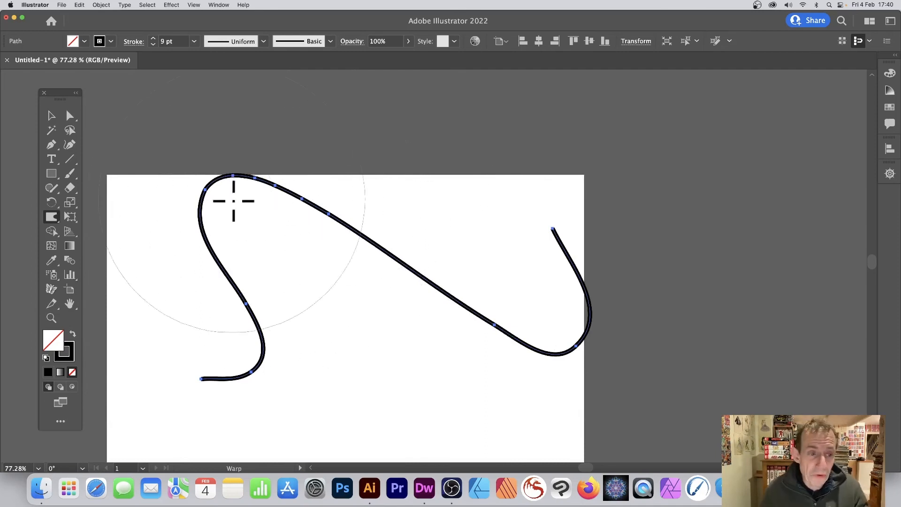
# Step: Set the Warp tool's brush to 2 cm width, 2 cm height and 100% intensity, and slightly raise the detail
pyautogui.doubleClick(51, 217)
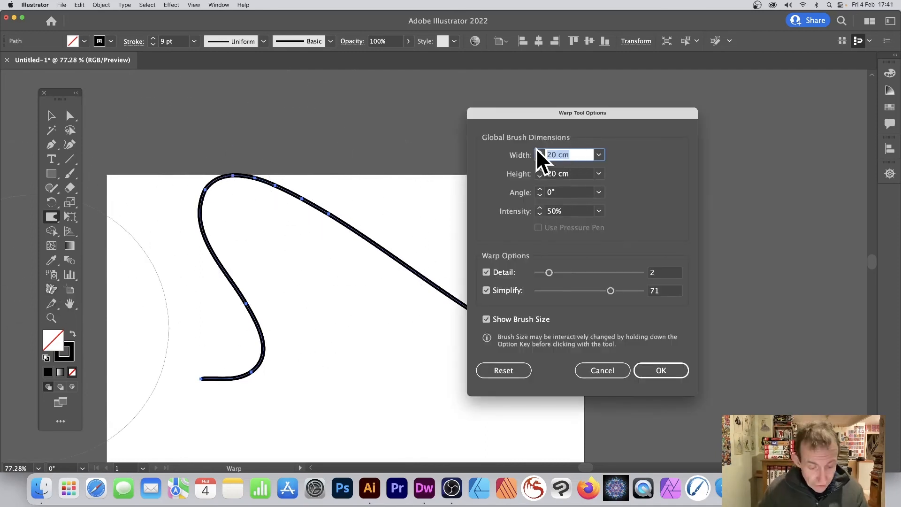
pyautogui.write('2')
pyautogui.press('Tab')
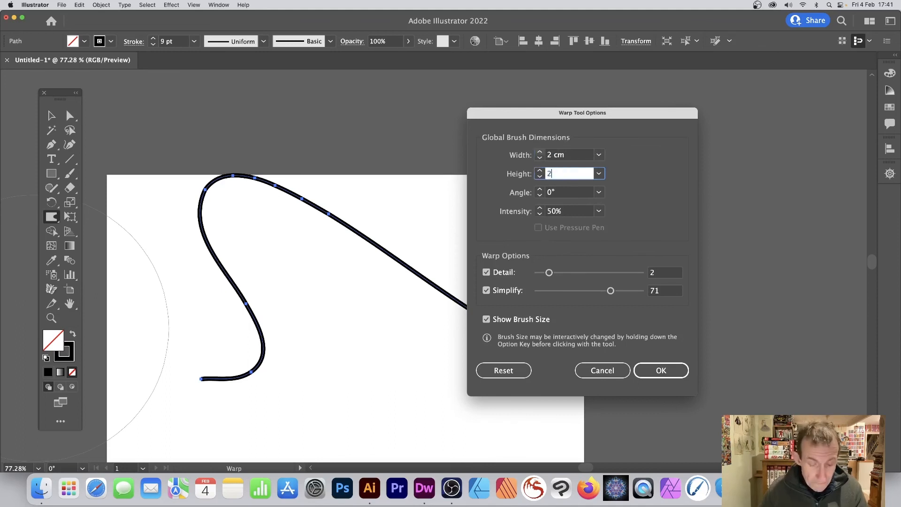
pyautogui.write('2')
pyautogui.press('Tab')
pyautogui.click(599, 209)
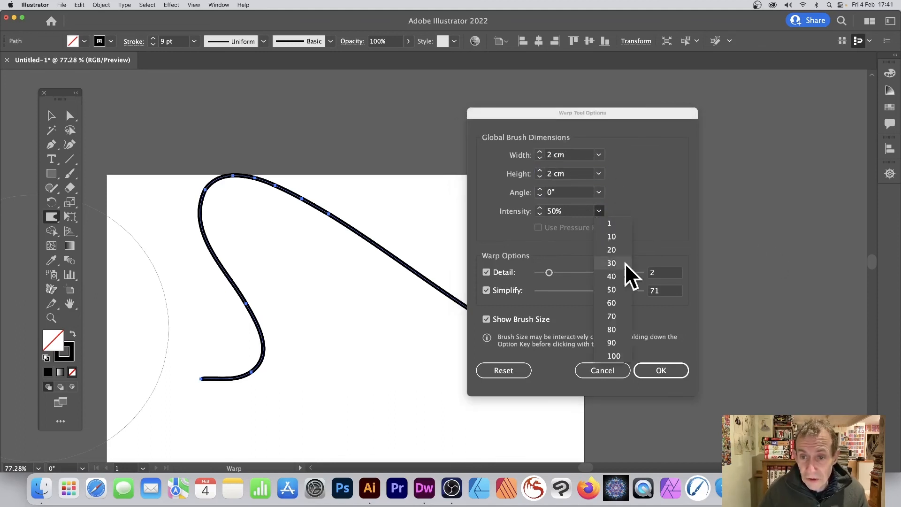
pyautogui.click(610, 355)
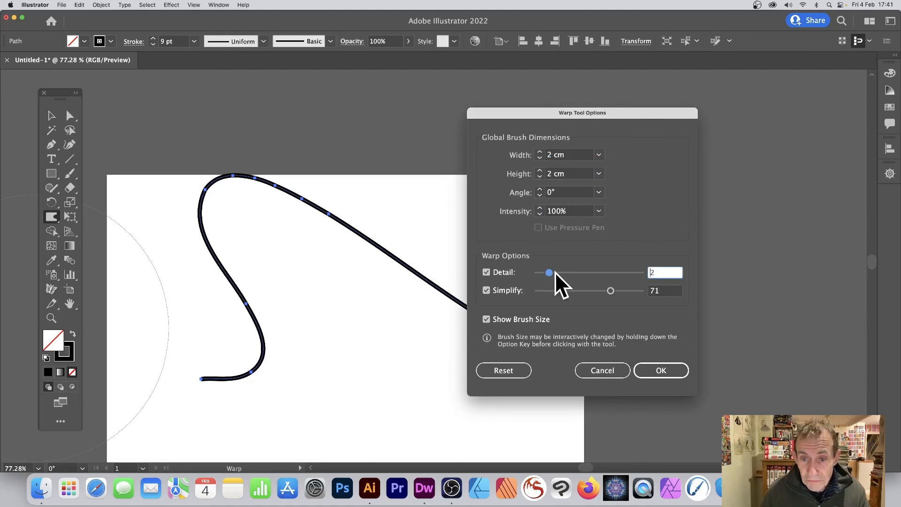
pyautogui.moveTo(555, 272); pyautogui.dragTo(565, 272)
pyautogui.click(657, 369)
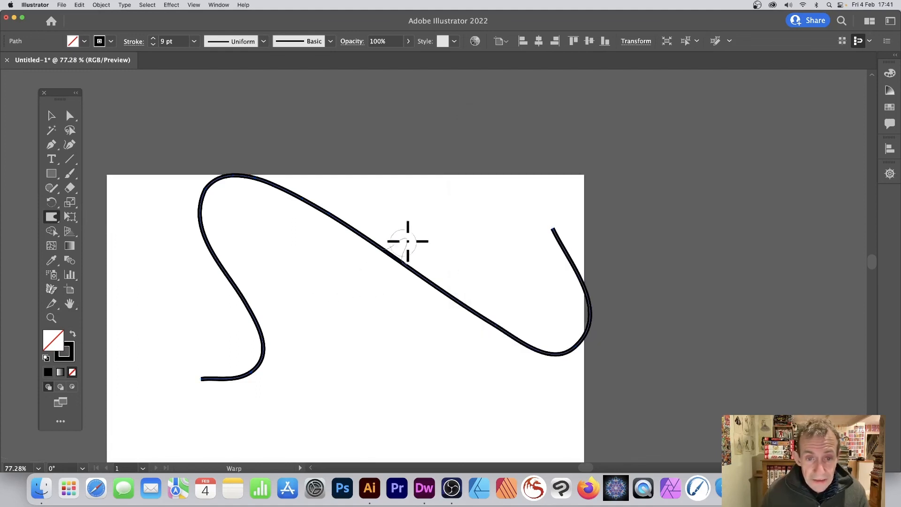
# Step: Warp narrow spikes out of both sides of the curved line along its whole length with the small brush
pyautogui.moveTo(407, 177); pyautogui.dragTo(407, 176)
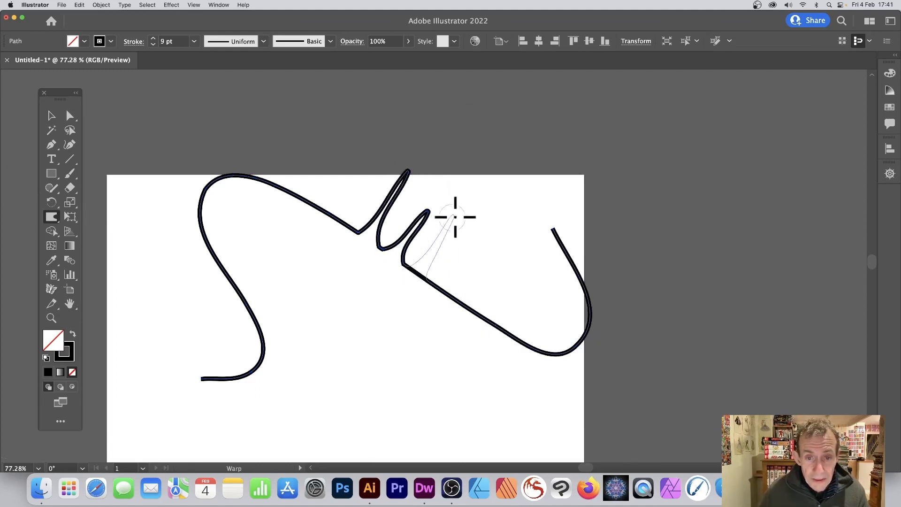
pyautogui.moveTo(455, 217); pyautogui.dragTo(455, 215)
pyautogui.moveTo(494, 240); pyautogui.dragTo(496, 235)
pyautogui.moveTo(469, 305); pyautogui.dragTo(437, 381)
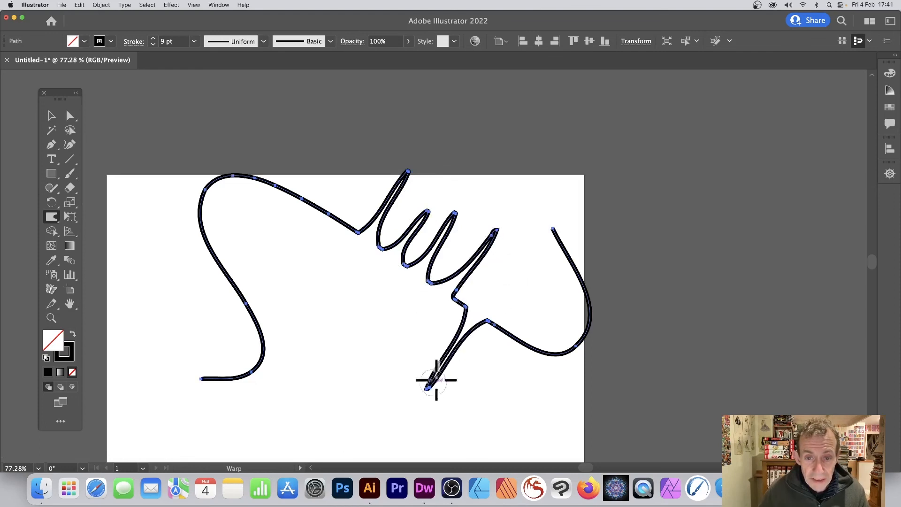
pyautogui.moveTo(365, 207)
pyautogui.mouseDown()
pyautogui.moveTo(347, 214)
pyautogui.moveTo(283, 292)
pyautogui.mouseUp()
pyautogui.moveTo(303, 183)
pyautogui.mouseDown()
pyautogui.moveTo(228, 233)
pyautogui.moveTo(207, 289)
pyautogui.mouseUp()
pyautogui.moveTo(265, 254); pyautogui.dragTo(262, 254)
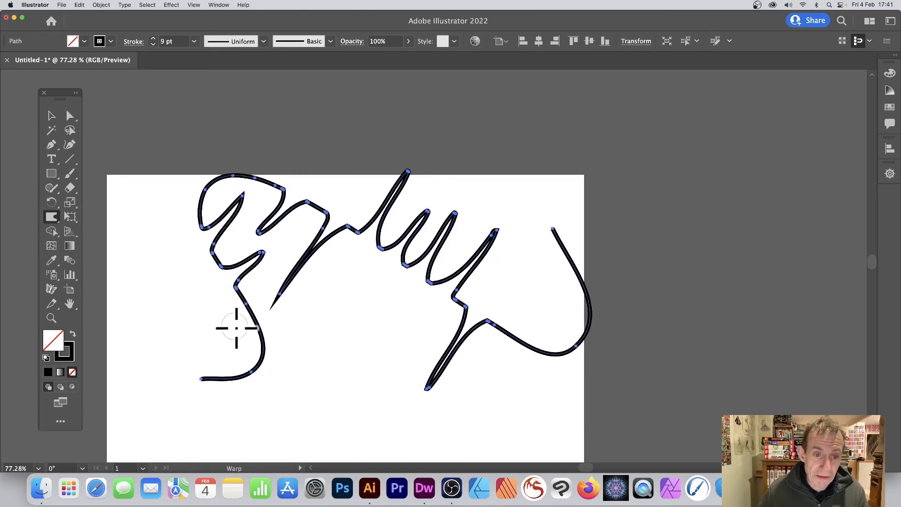
pyautogui.moveTo(269, 285)
pyautogui.mouseDown()
pyautogui.moveTo(245, 362)
pyautogui.moveTo(330, 338)
pyautogui.mouseUp()
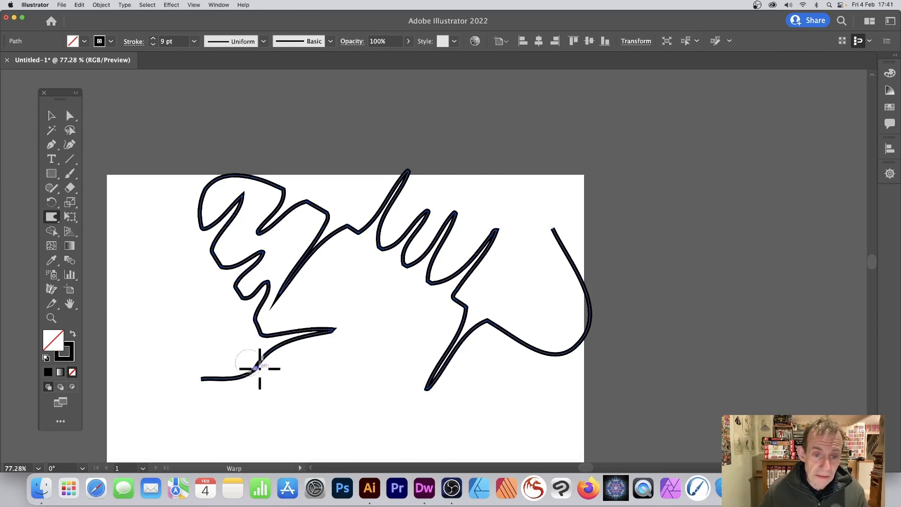
pyautogui.moveTo(259, 369); pyautogui.dragTo(350, 418)
pyautogui.moveTo(526, 387); pyautogui.dragTo(529, 388)
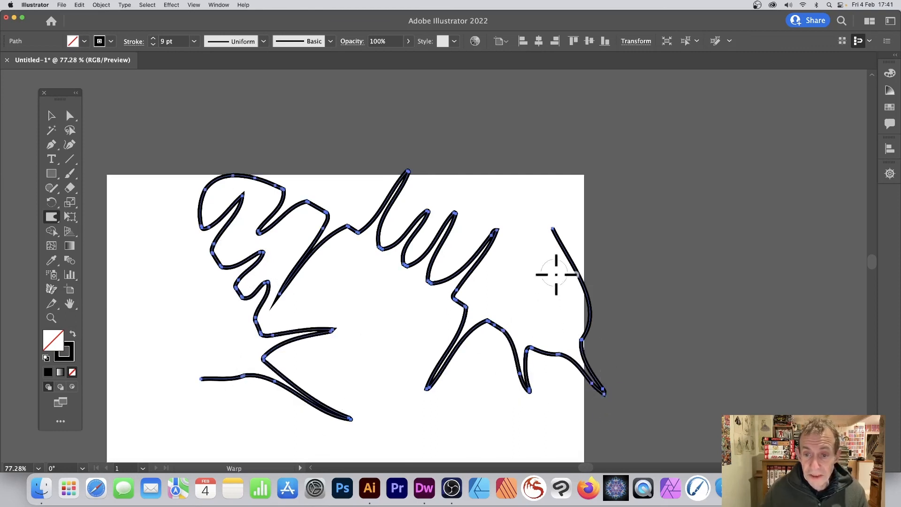
pyautogui.moveTo(634, 240); pyautogui.dragTo(634, 238)
pyautogui.click(53, 117)
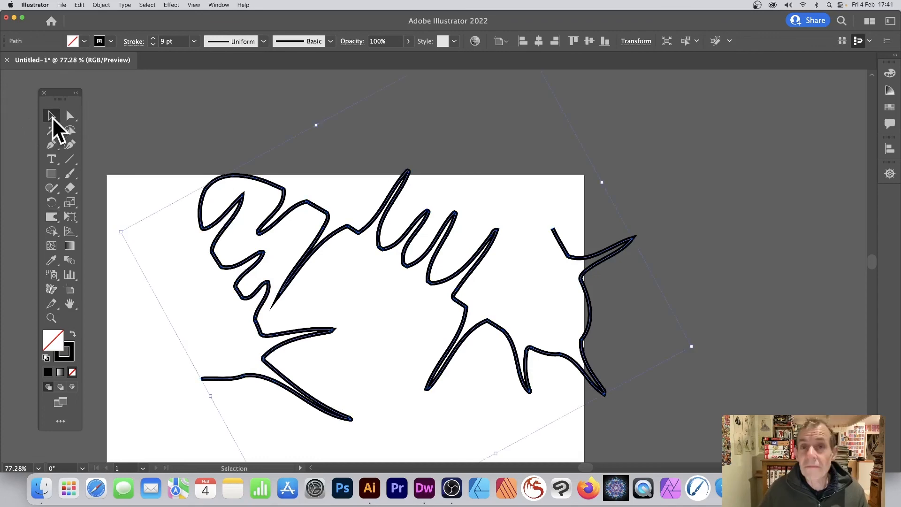